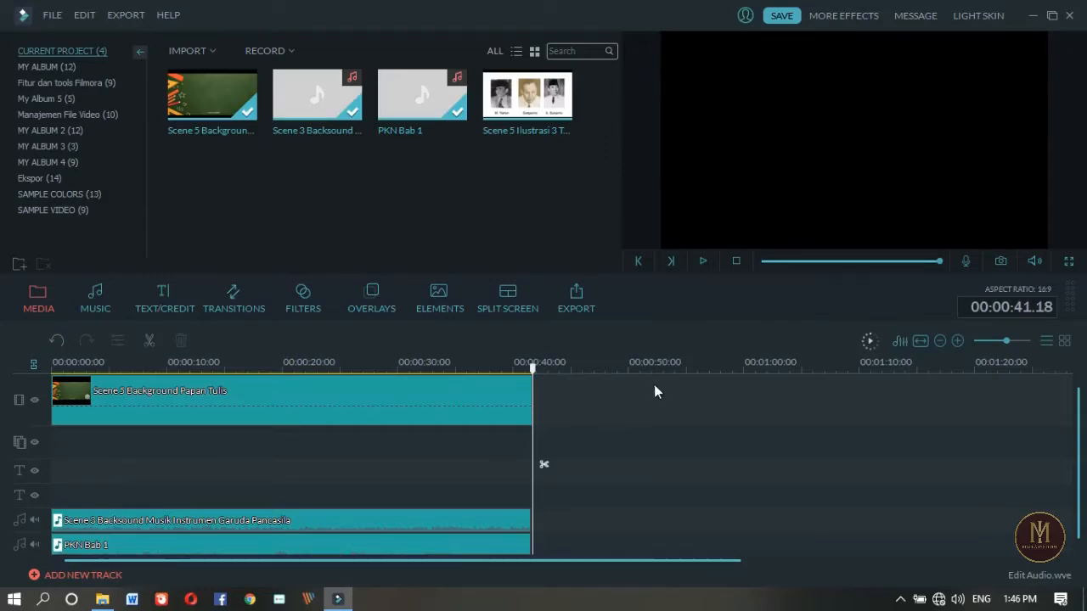
# - Select the background clip and both audio clips together on the timeline, and clear the selection
pyautogui.click(583, 399)
pyautogui.moveTo(605, 391); pyautogui.dragTo(490, 421)
pyautogui.moveTo(624, 506); pyautogui.dragTo(493, 544)
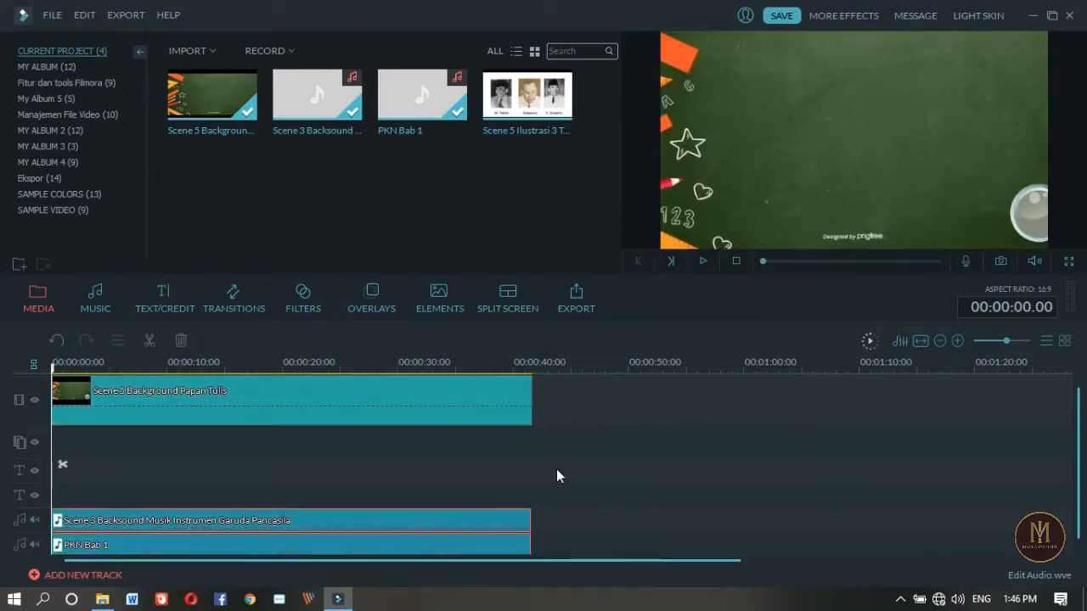
pyautogui.click(369, 455)
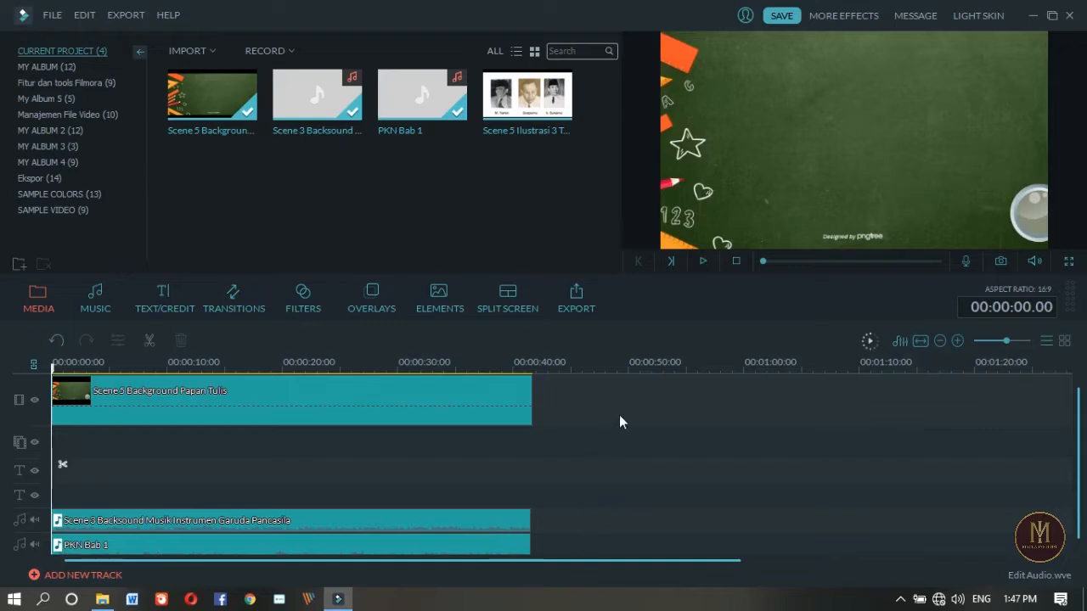
pyautogui.moveTo(635, 398); pyautogui.dragTo(441, 535)
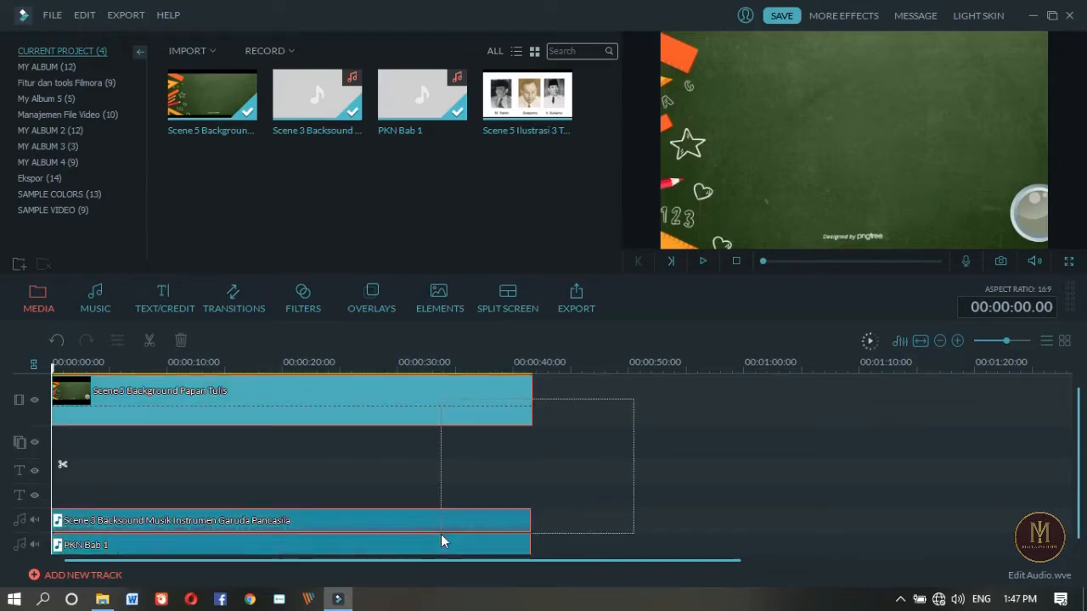
pyautogui.click(574, 452)
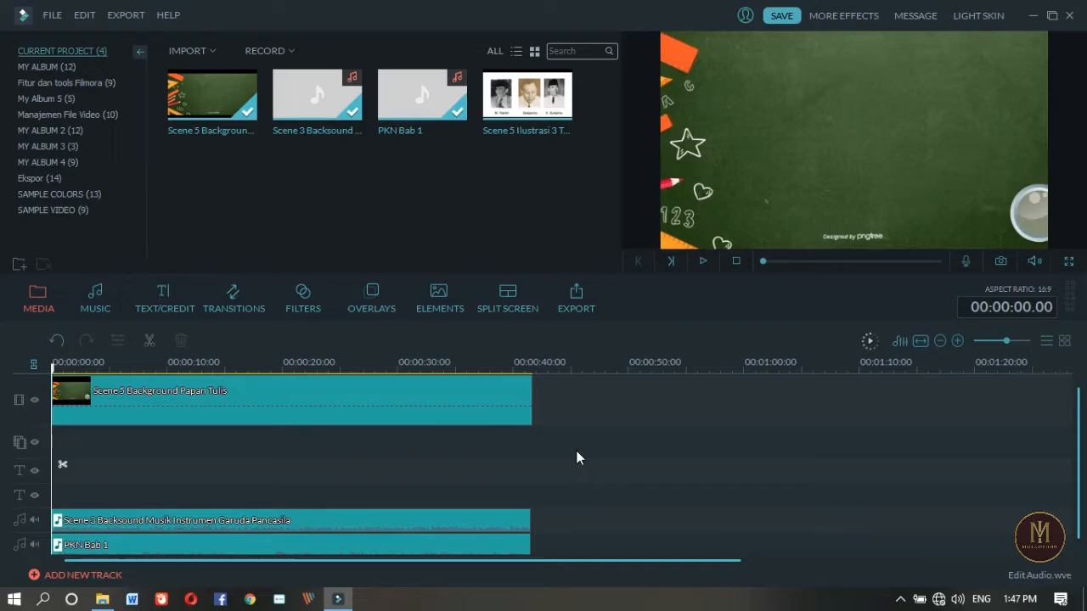
pyautogui.click(359, 415)
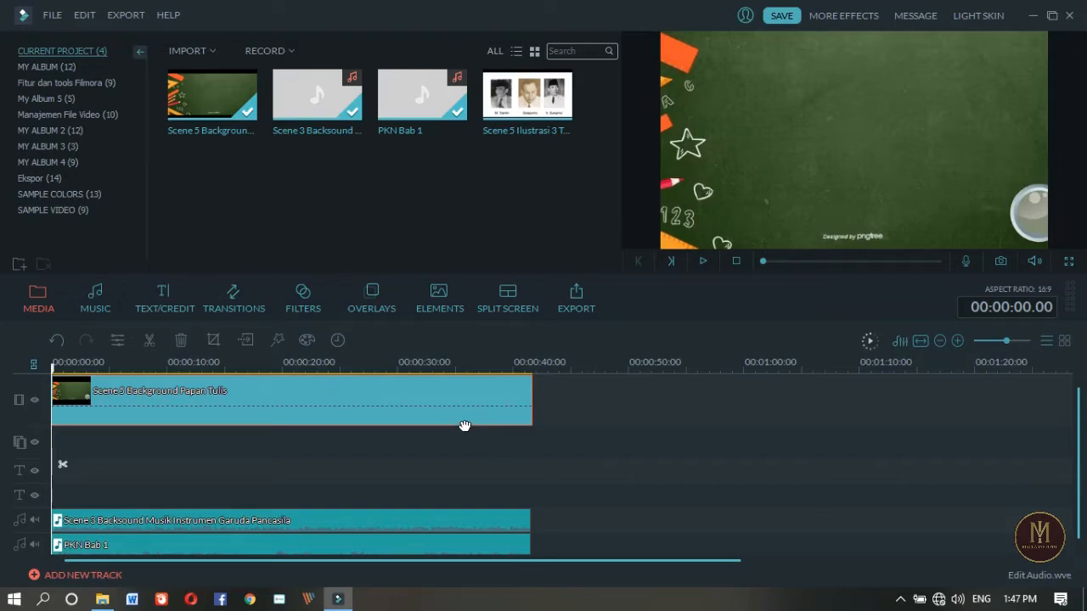
pyautogui.click(500, 440)
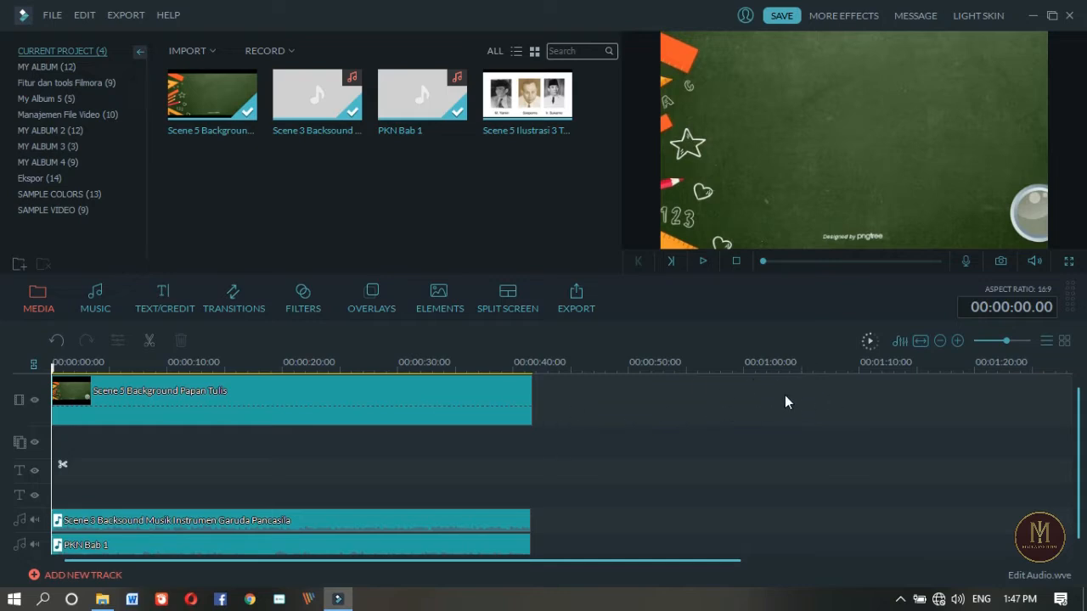
# - Copy the Scene 5 Background Papan Tulis clip and paste the duplicate onto the video track
pyautogui.click(396, 415)
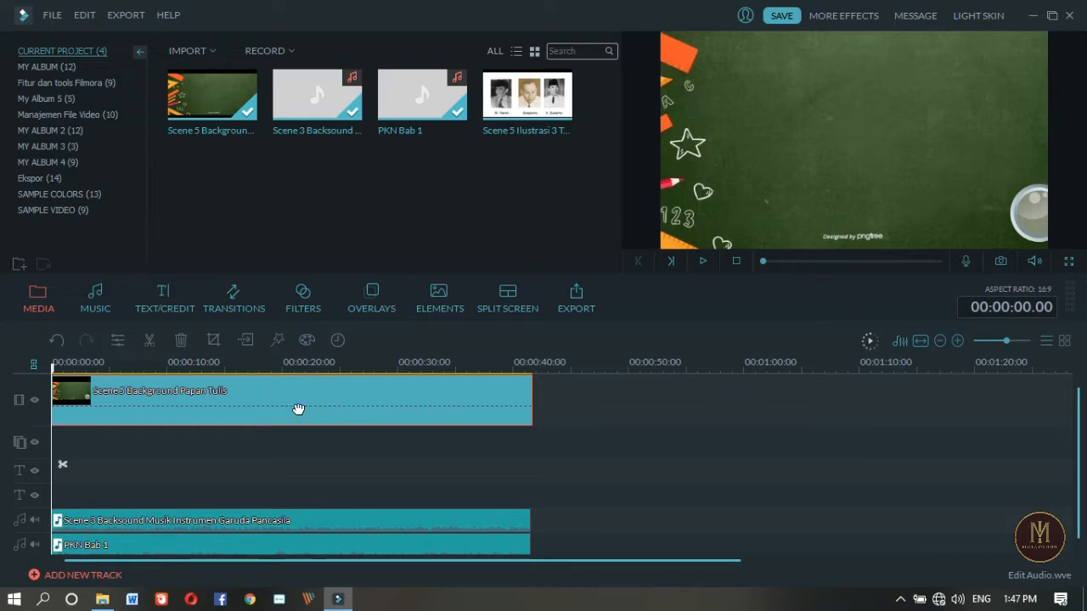
pyautogui.rightClick(270, 412)
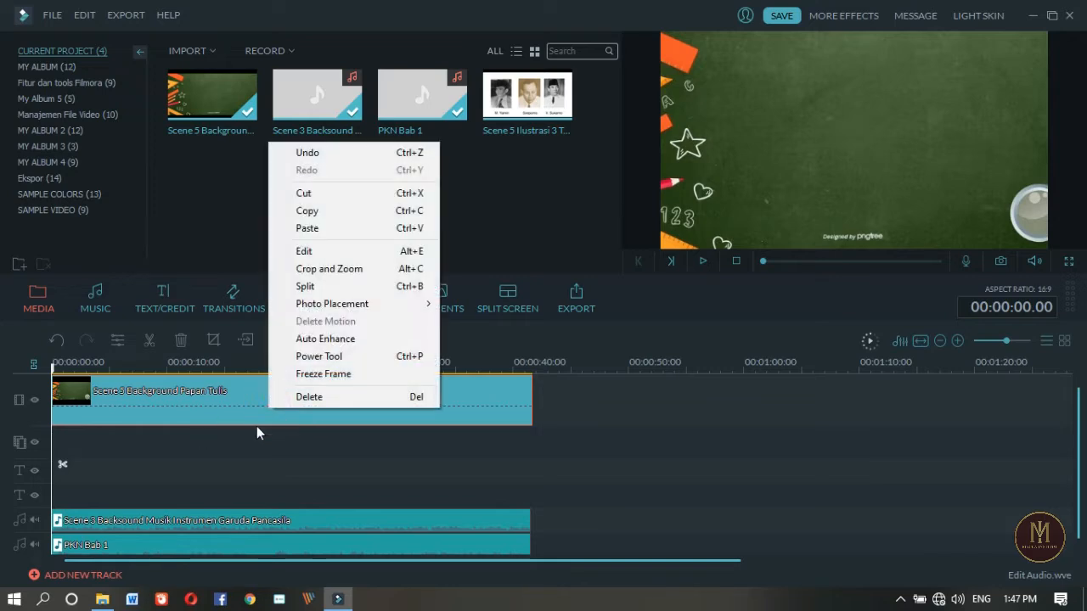
pyautogui.rightClick(223, 444)
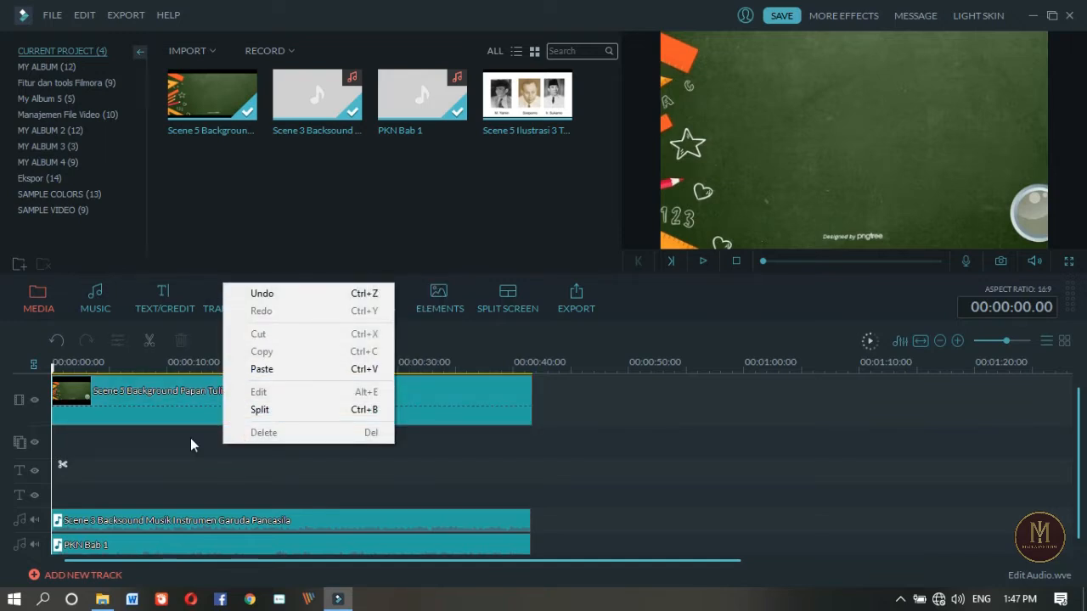
pyautogui.click(262, 369)
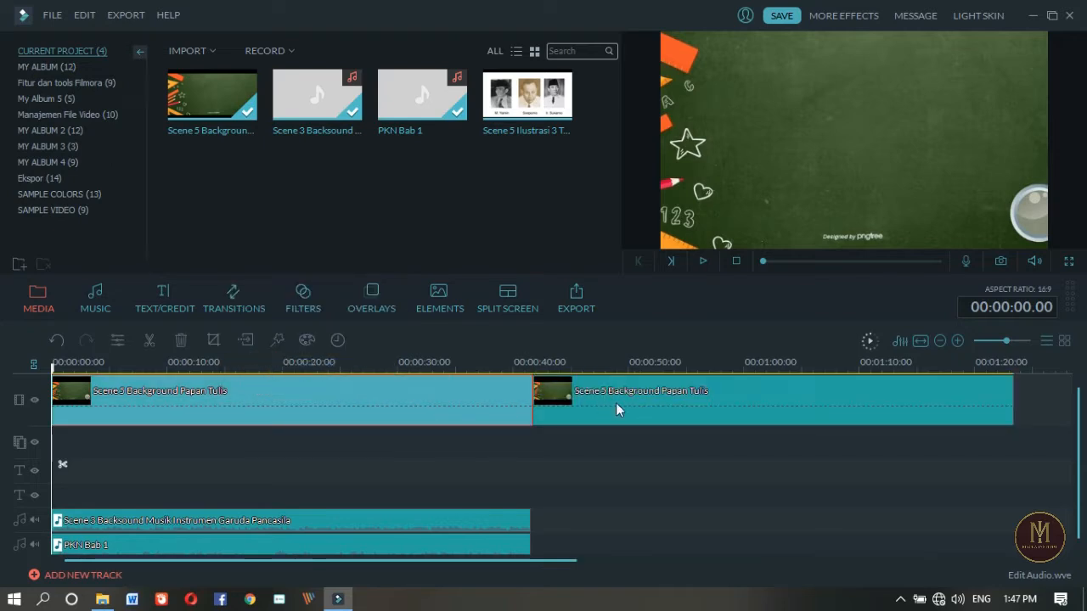
# - Delete the second Scene 5 Background Papan Tulis clip from the video track
pyautogui.rightClick(721, 417)
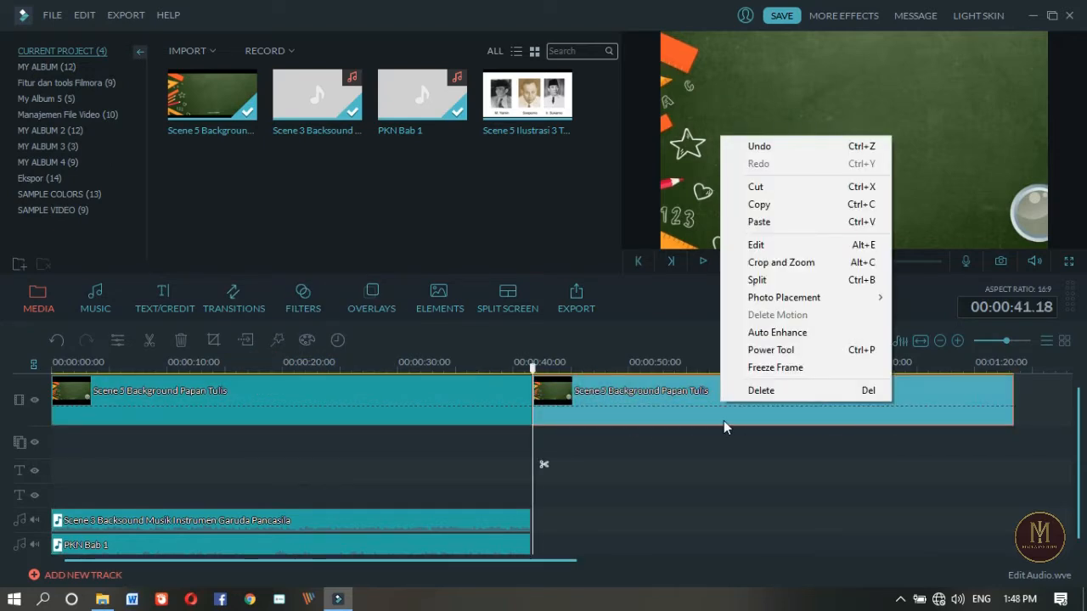
pyautogui.click(495, 421)
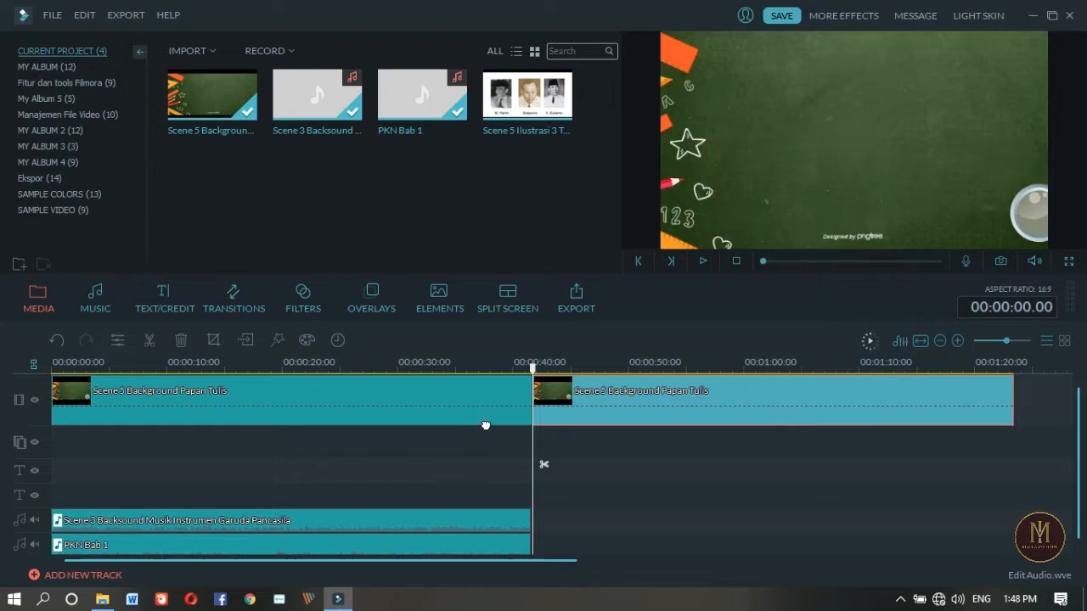
pyautogui.click(678, 414)
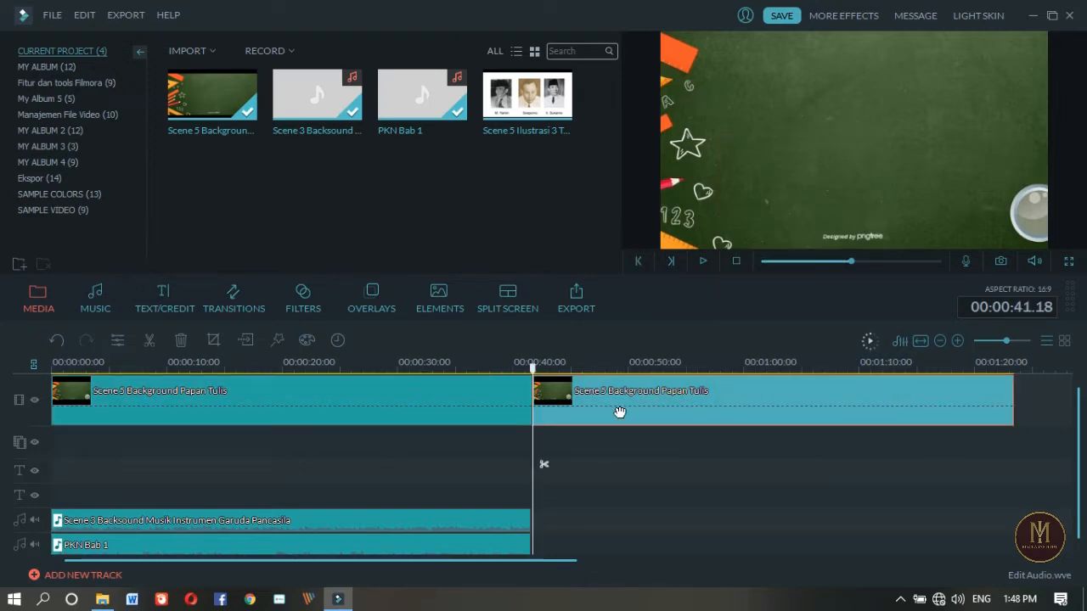
pyautogui.press('Delete')
pyautogui.rightClick(445, 415)
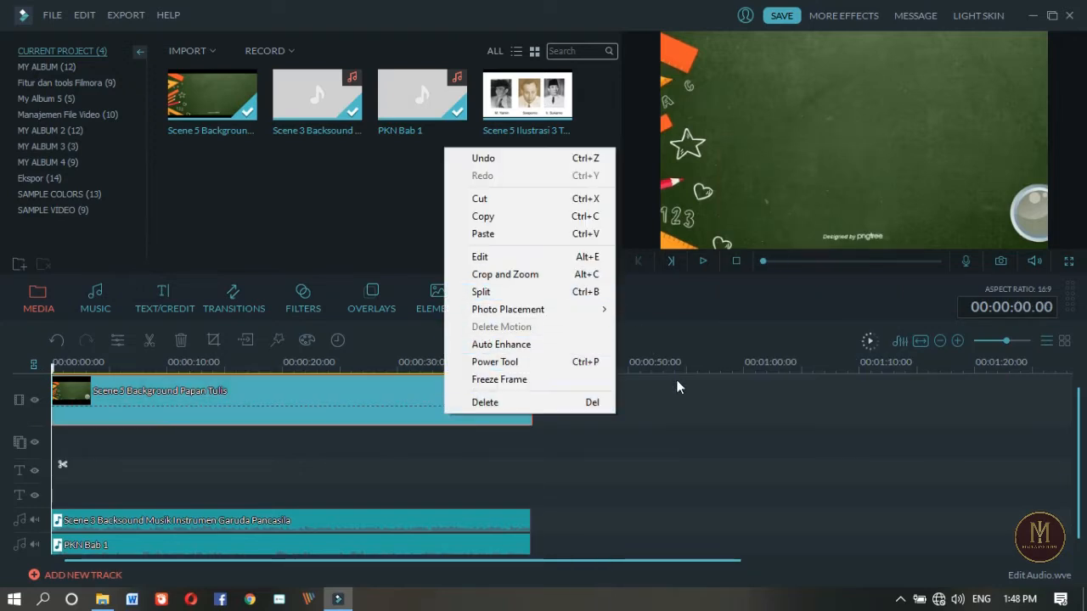
pyautogui.click(696, 415)
pyautogui.click(417, 417)
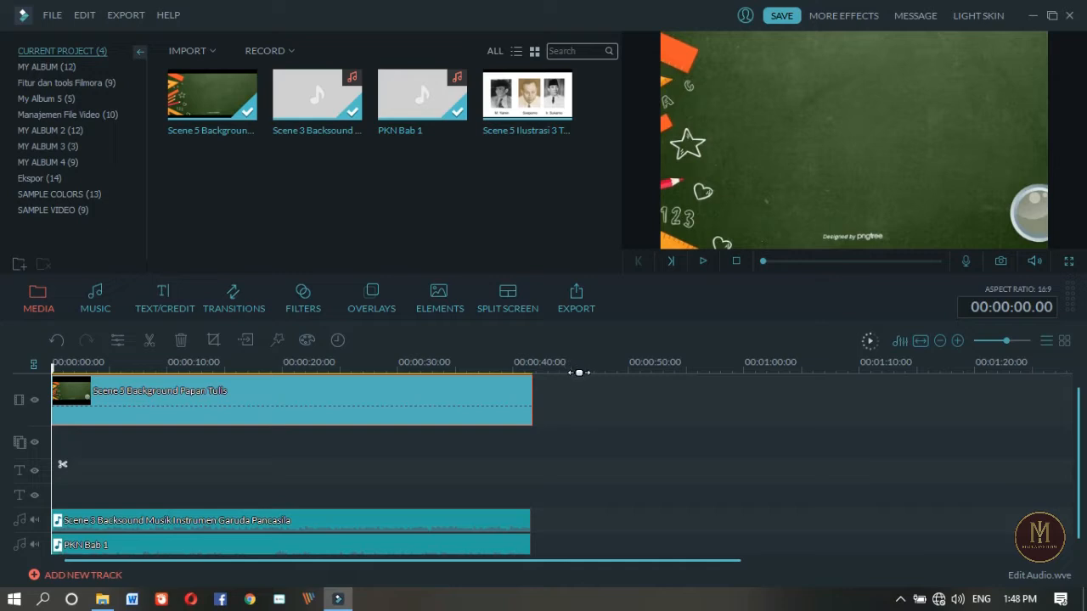
# - Add the Scene 5 Ilustrasi 3 Tokoh Perumus Pancasila image after the background clip and extend its end to 00:01:06.01
pyautogui.moveTo(579, 372); pyautogui.dragTo(386, 416)
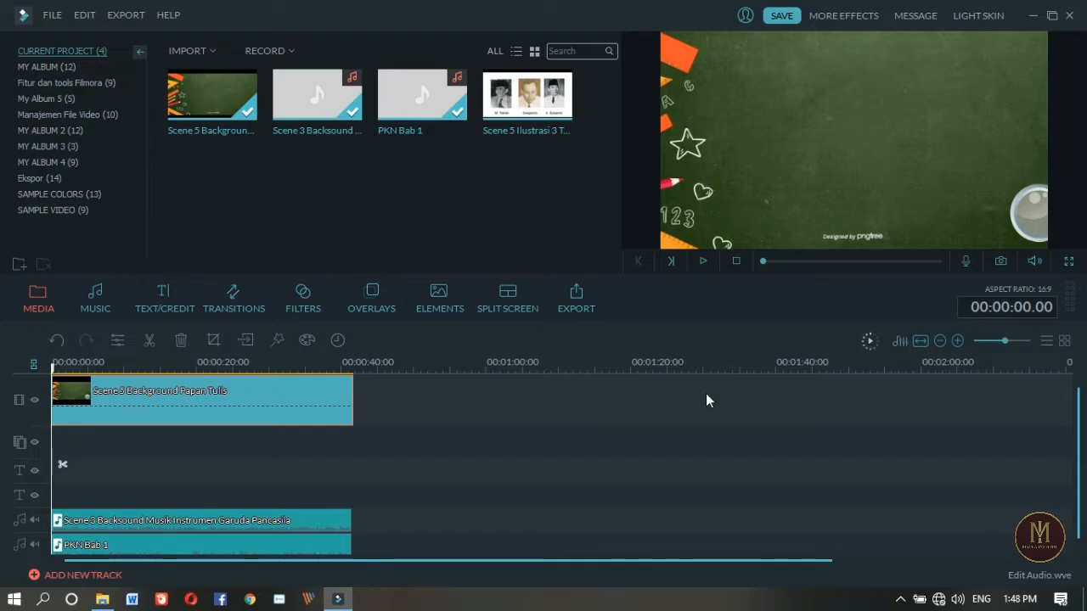
pyautogui.click(312, 419)
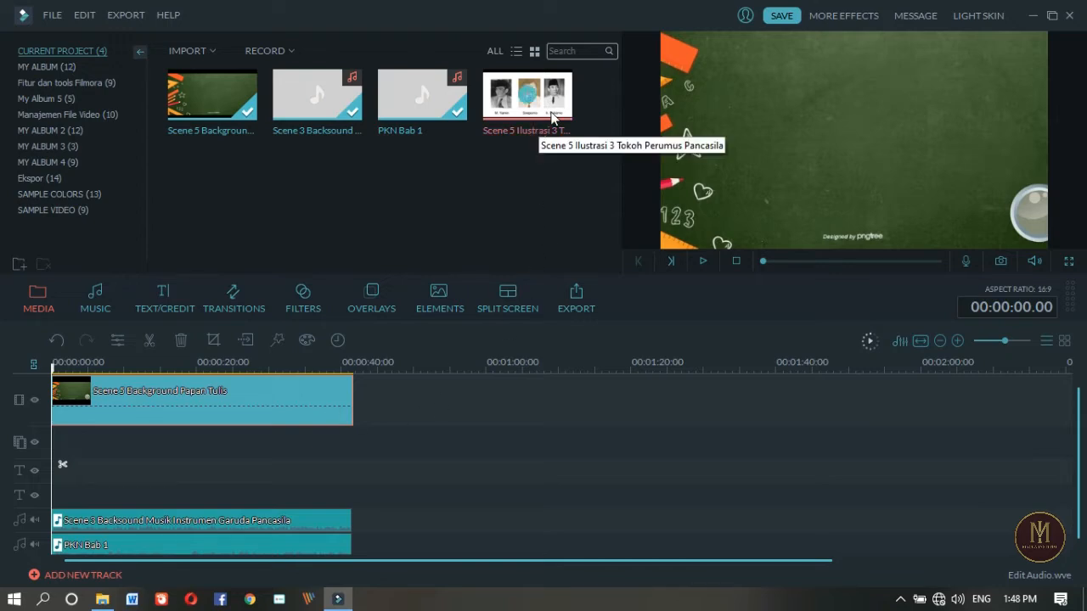
pyautogui.moveTo(552, 118); pyautogui.dragTo(391, 408)
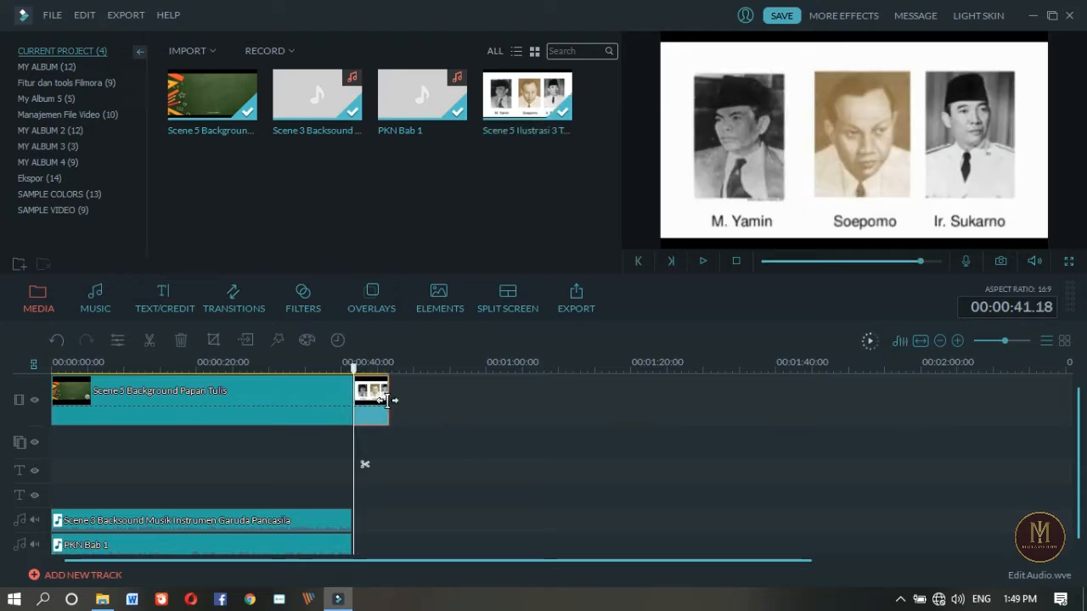
pyautogui.moveTo(387, 400); pyautogui.dragTo(528, 400)
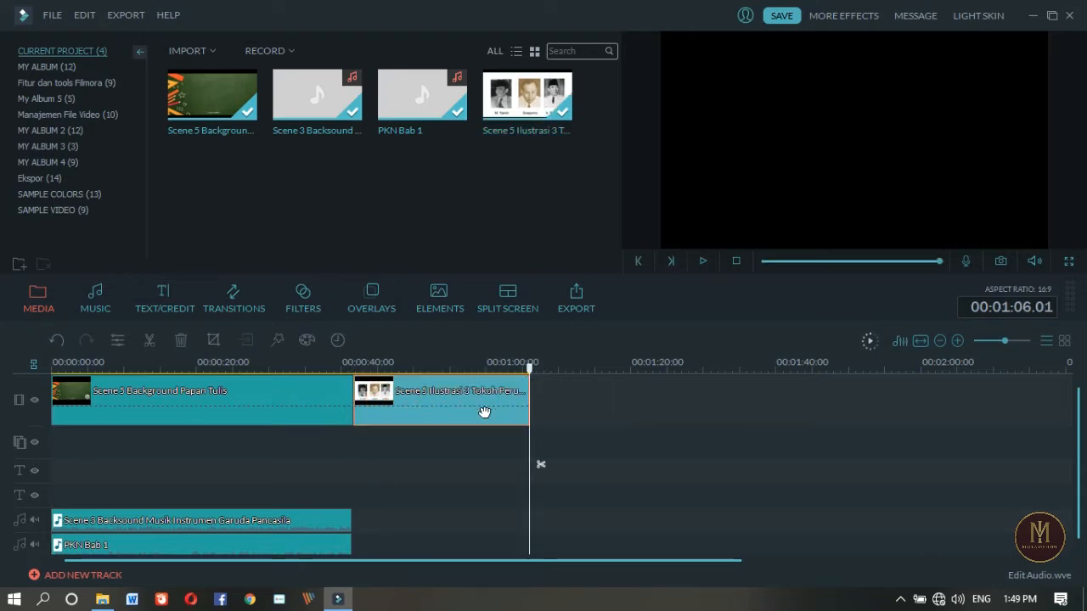
# - Copy the Scene 5 Background Papan Tulis clip and paste it after the illustration clip at 00:01:06.01
pyautogui.click(310, 411)
pyautogui.click(377, 401)
pyautogui.click(284, 396)
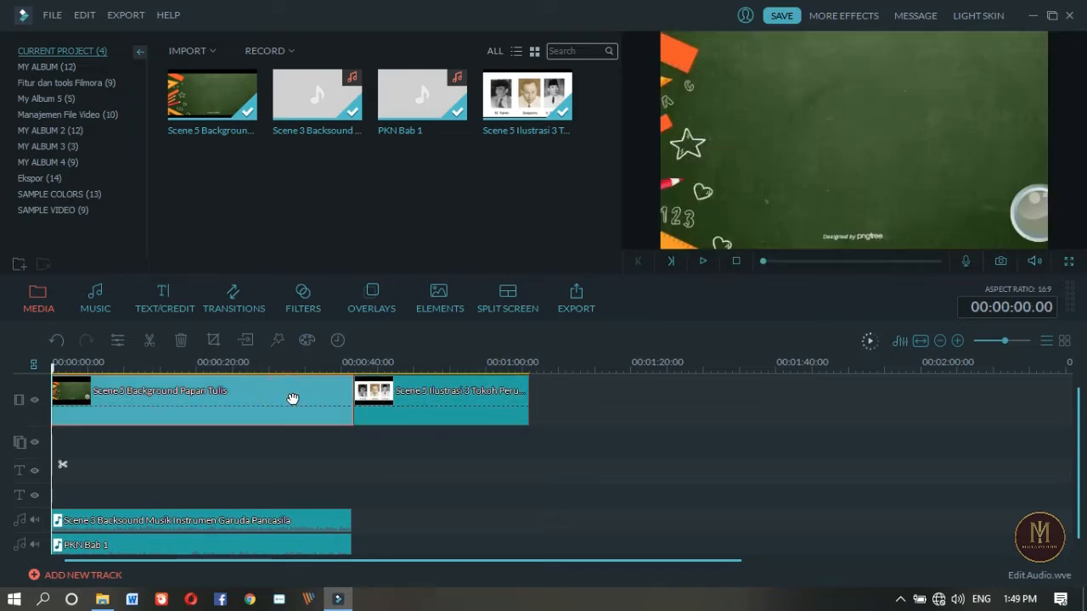
pyautogui.rightClick(292, 399)
pyautogui.click(358, 200)
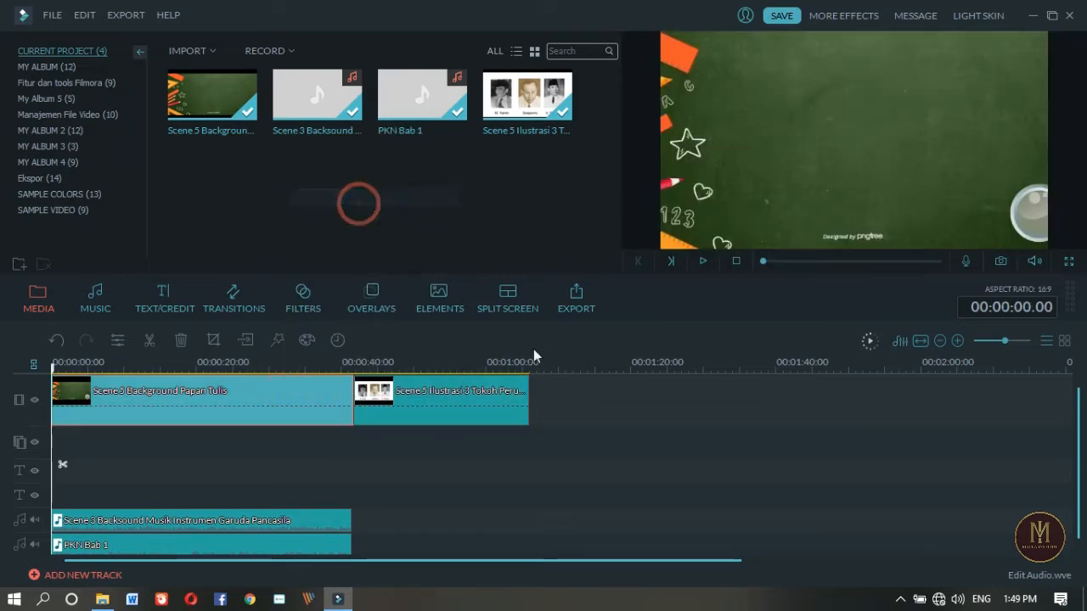
pyautogui.rightClick(563, 384)
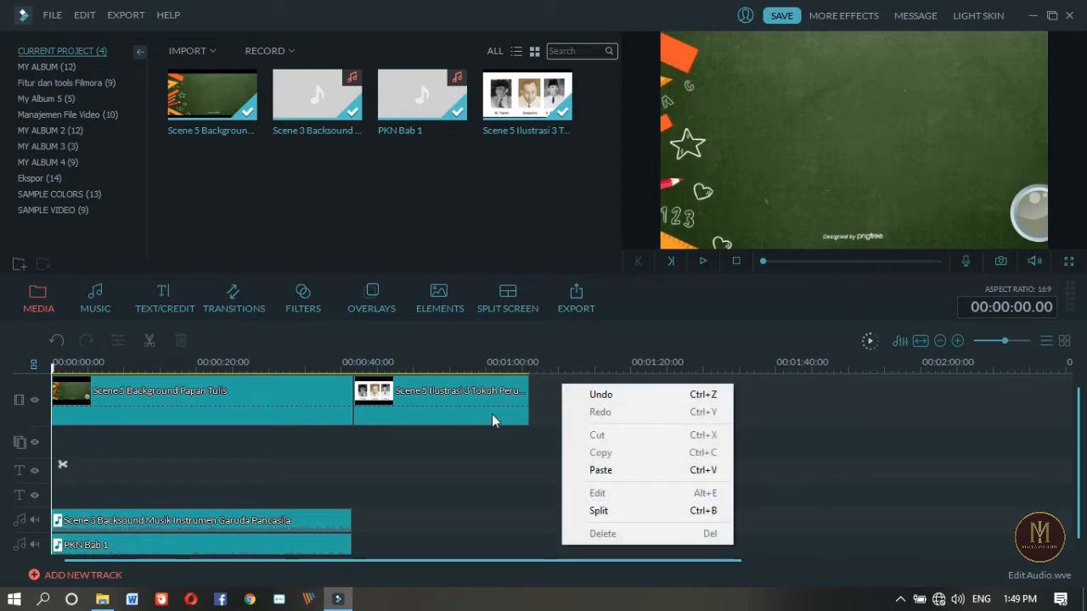
pyautogui.click(599, 394)
pyautogui.click(542, 375)
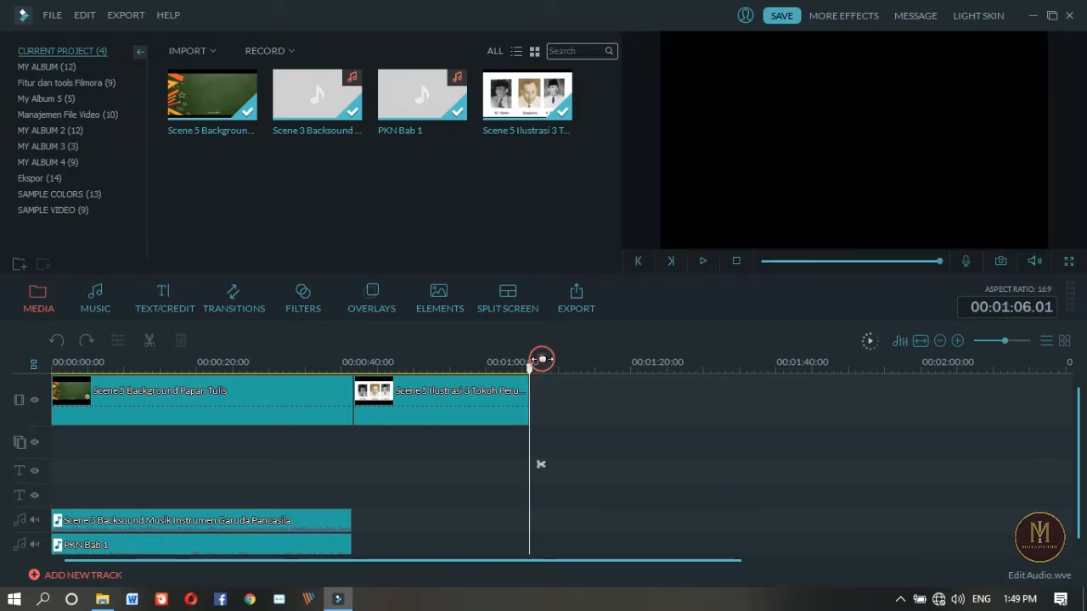
pyautogui.rightClick(605, 416)
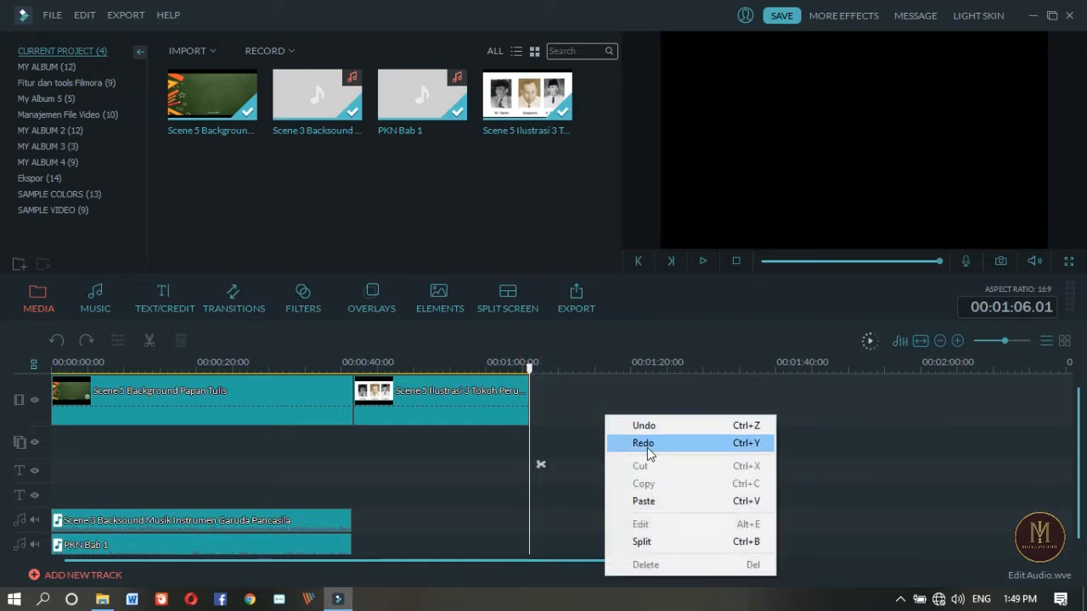
pyautogui.click(648, 509)
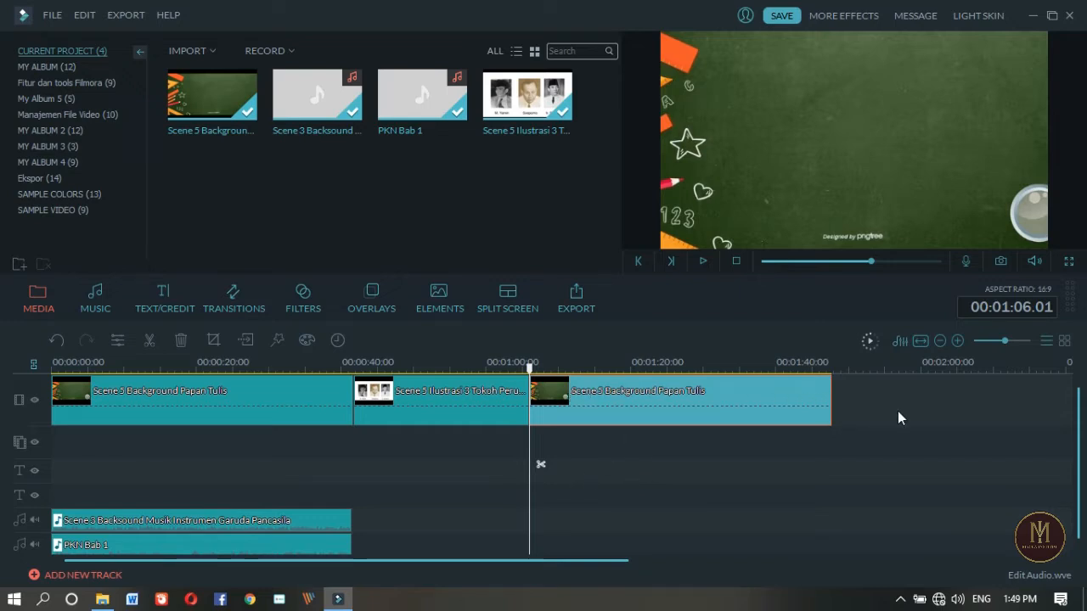
# - Select all three clips on the video track together, and clear the selection
pyautogui.moveTo(908, 396); pyautogui.dragTo(210, 415)
pyautogui.press('Home')
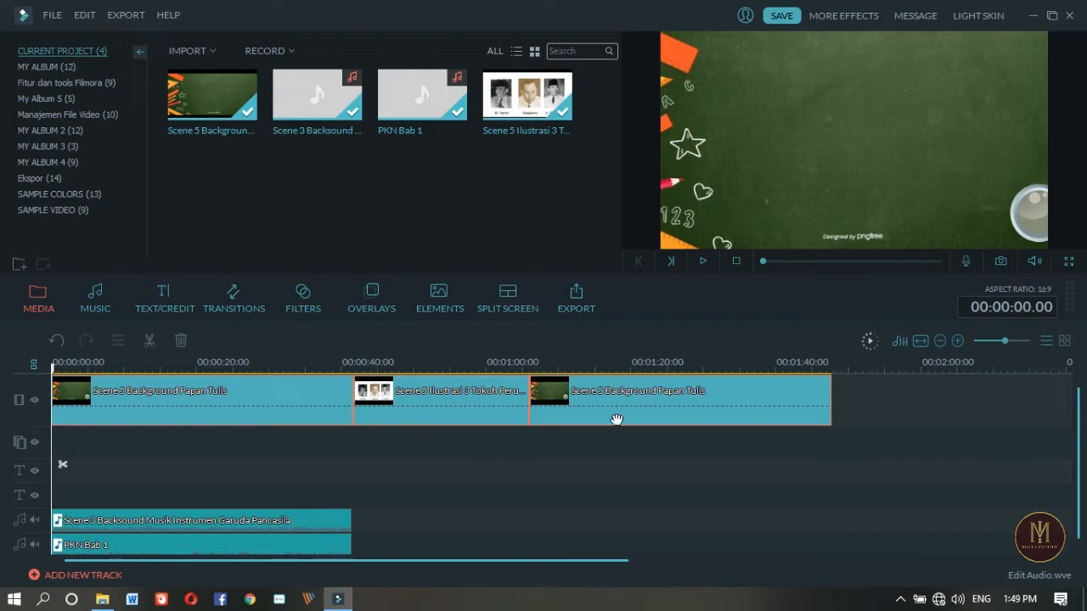
pyautogui.click(675, 454)
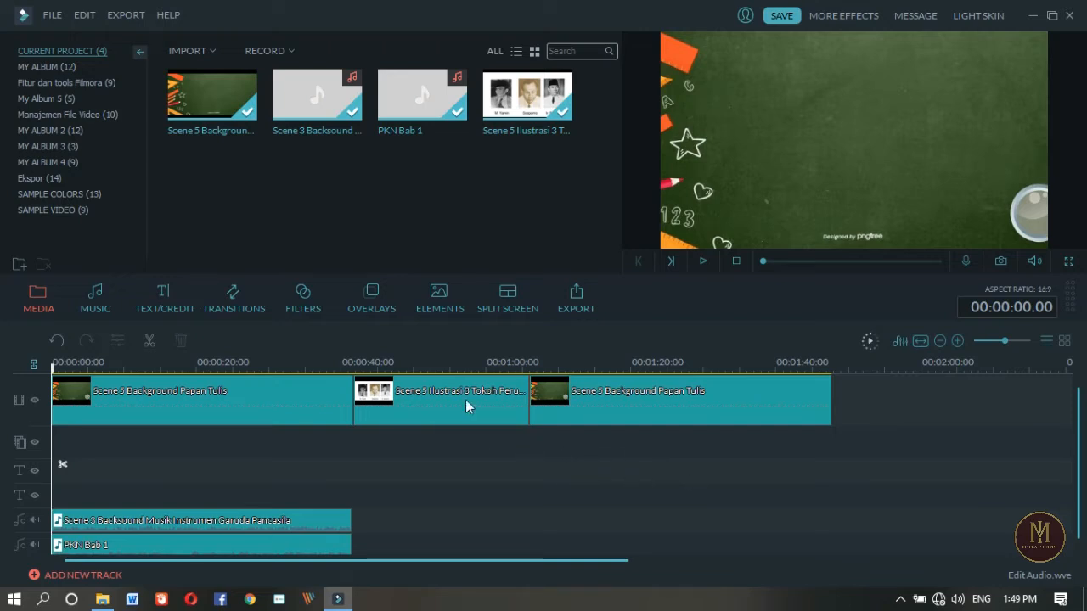
pyautogui.click(291, 401)
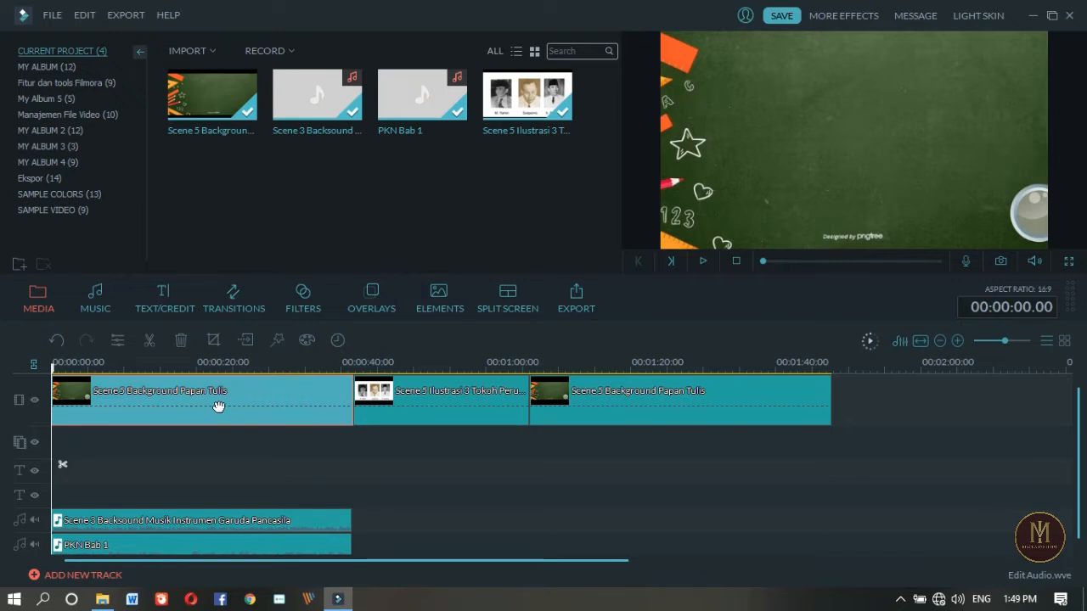
pyautogui.click(293, 408)
pyautogui.click(917, 412)
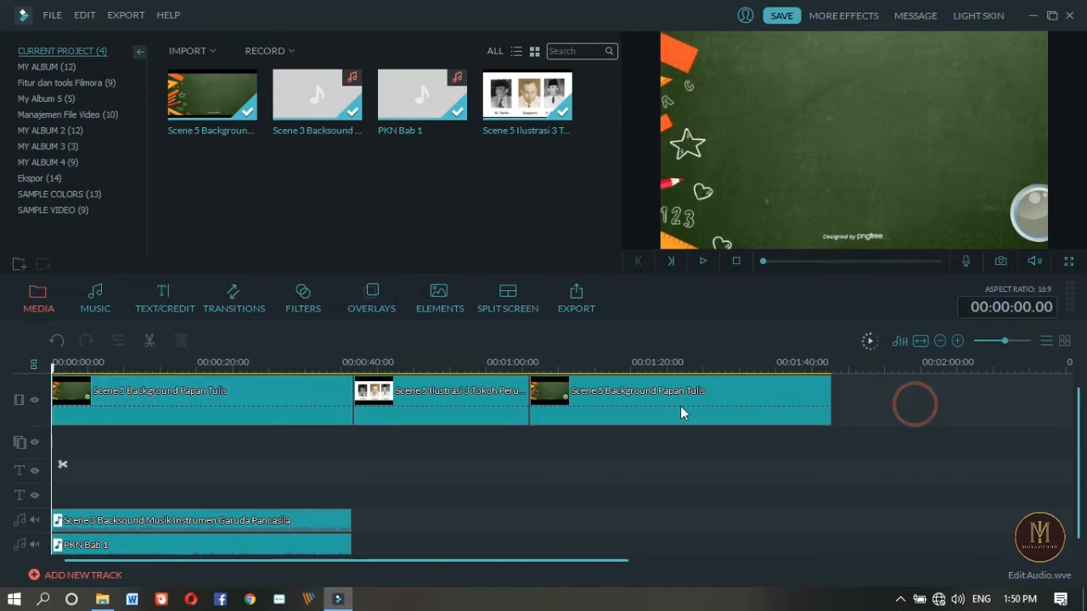
# - Cut the first Scene 5 Background Papan Tulis clip and paste it at the end of the video track at 00:01:06.01
pyautogui.click(286, 406)
pyautogui.rightClick(287, 406)
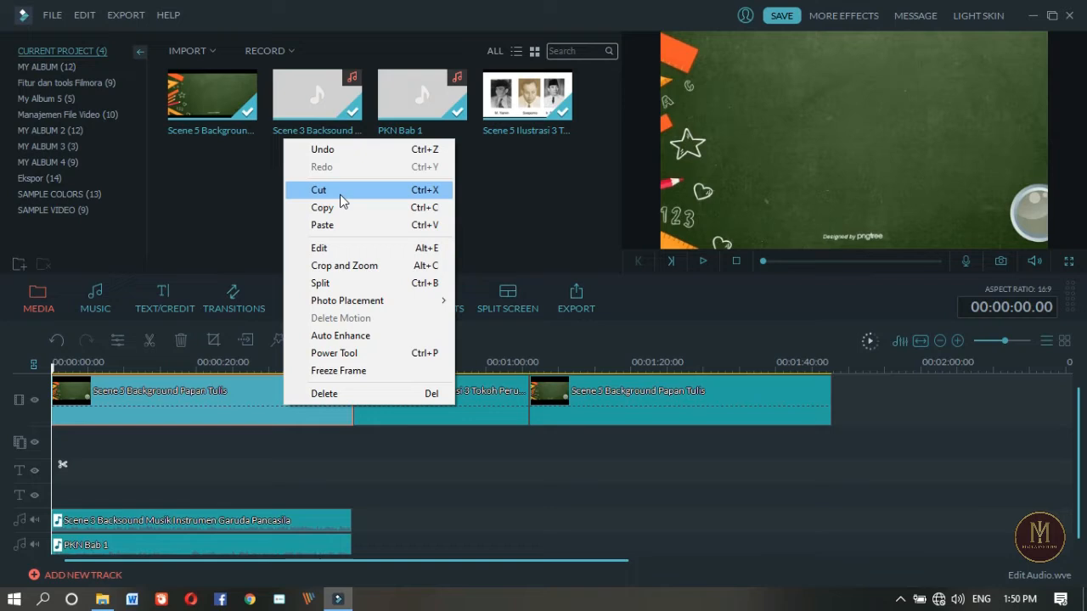
pyautogui.click(342, 191)
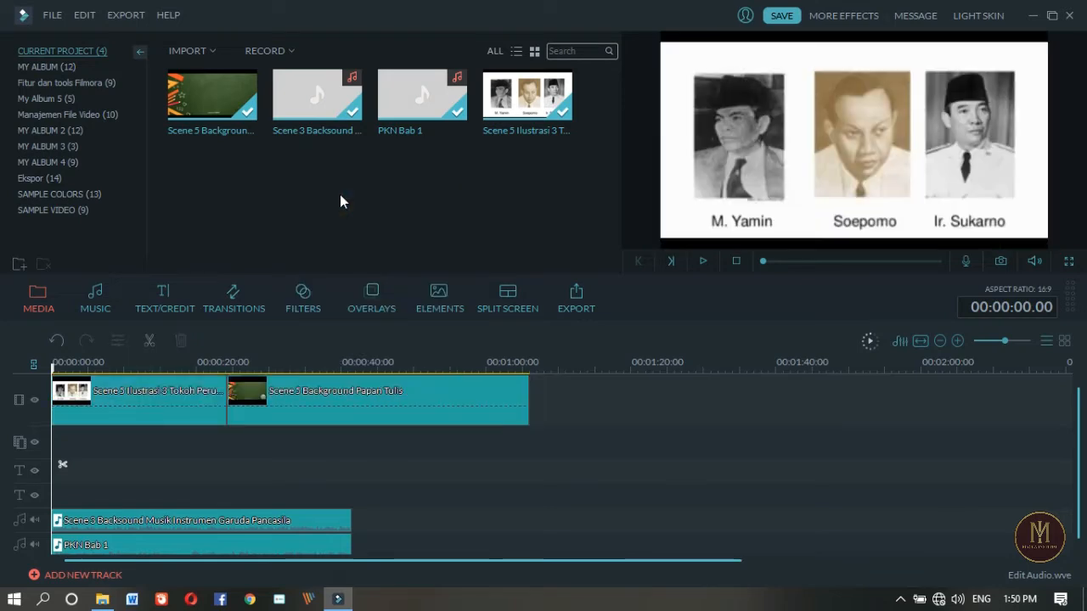
pyautogui.click(547, 367)
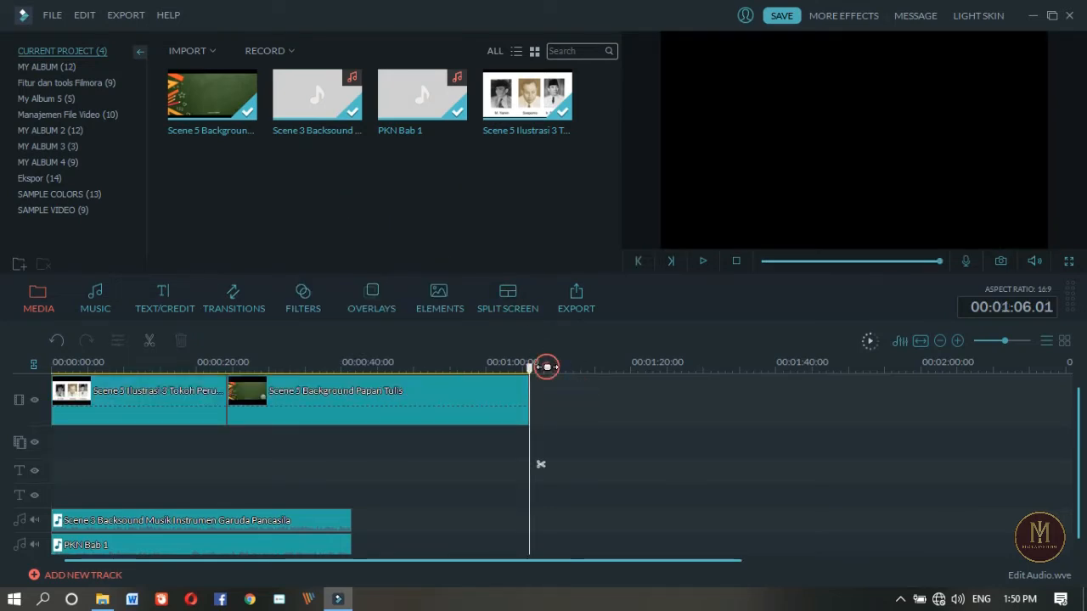
pyautogui.rightClick(565, 412)
pyautogui.click(648, 498)
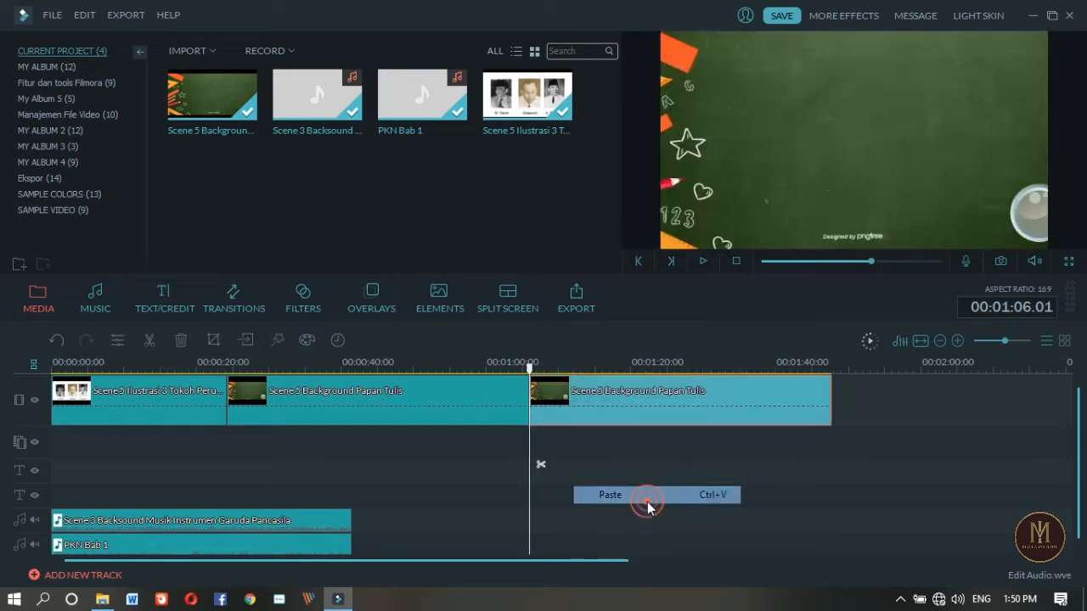
pyautogui.click(873, 410)
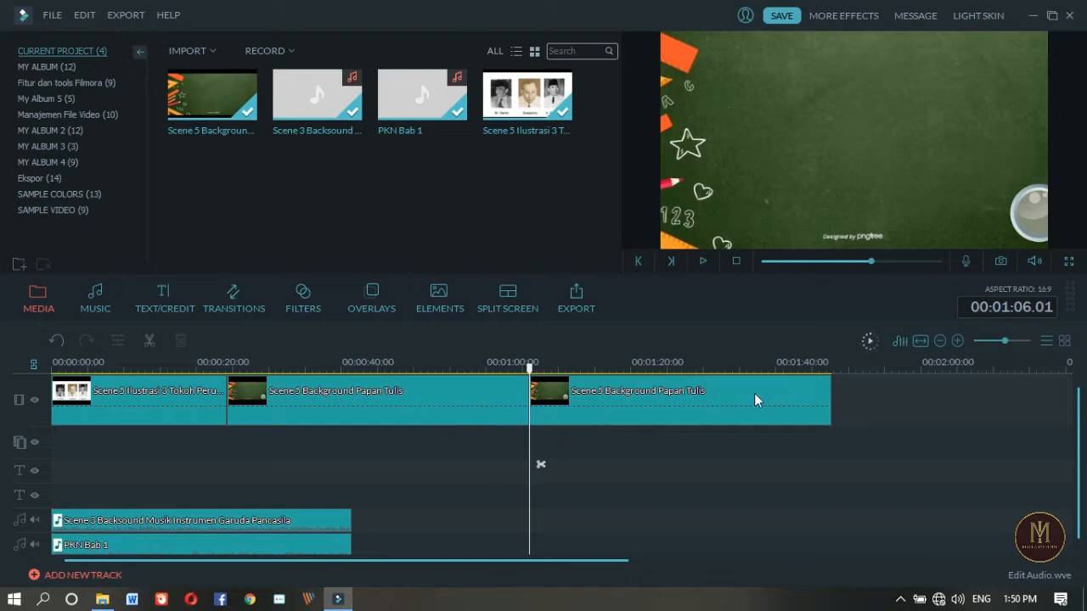
# - Select the Scene 5 Background Papan Tulis clip in the middle of the video track
pyautogui.moveTo(895, 395); pyautogui.dragTo(196, 442)
pyautogui.click(690, 458)
pyautogui.click(495, 405)
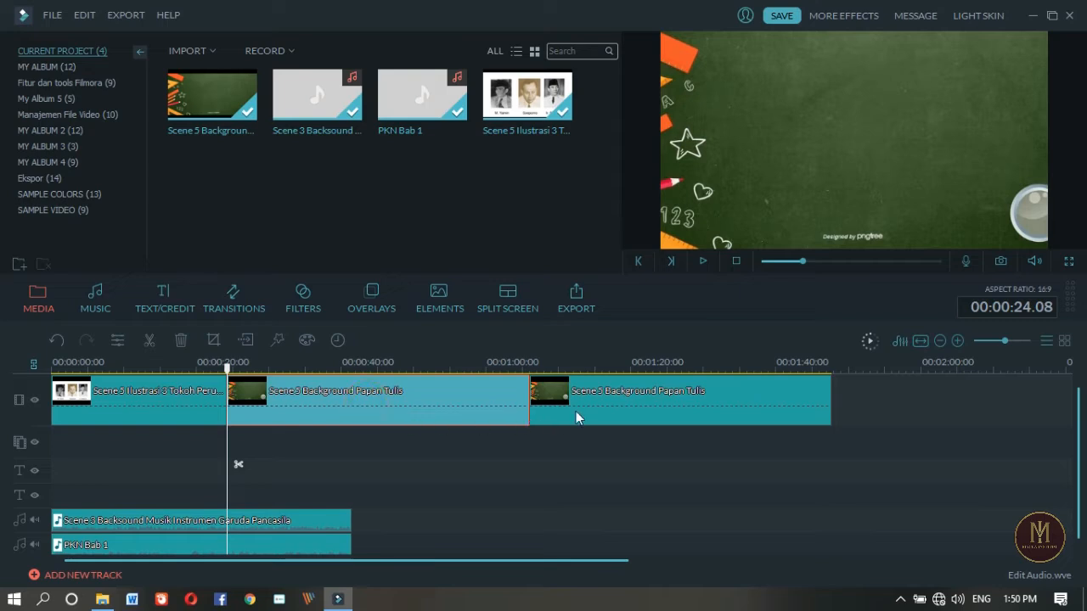
# - Delete the Scene 5 Ilustrasi 3 Tokoh clip from the start of the video track
pyautogui.click(451, 437)
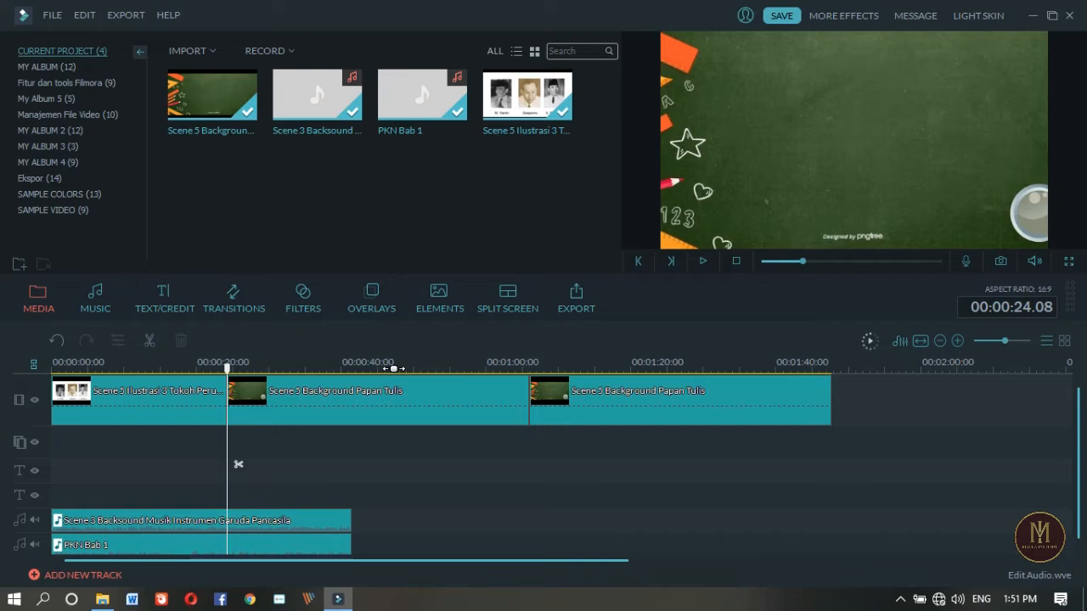
pyautogui.click(208, 400)
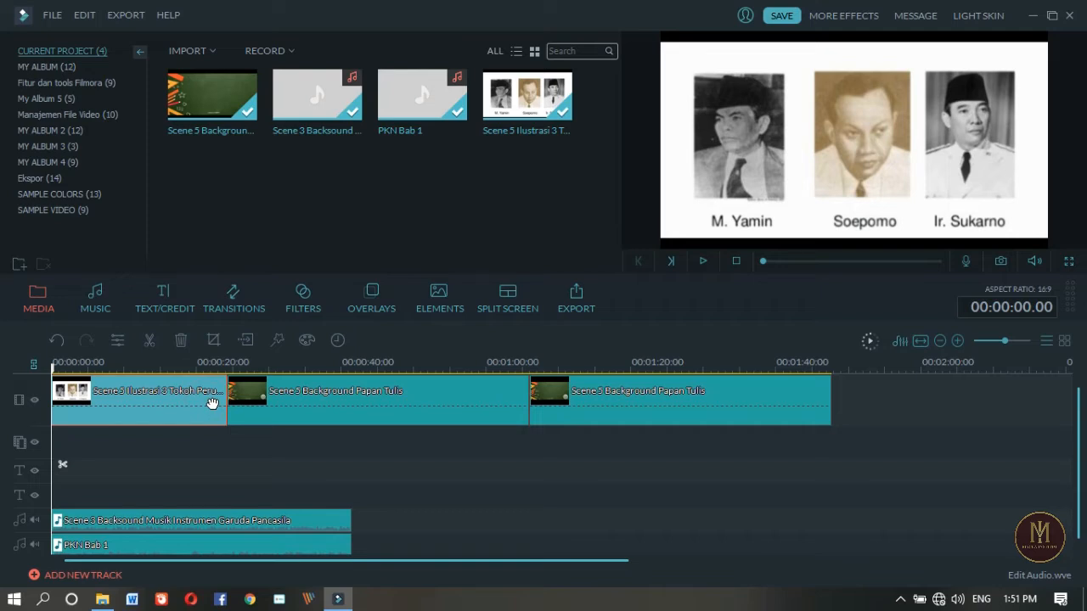
pyautogui.press('Delete')
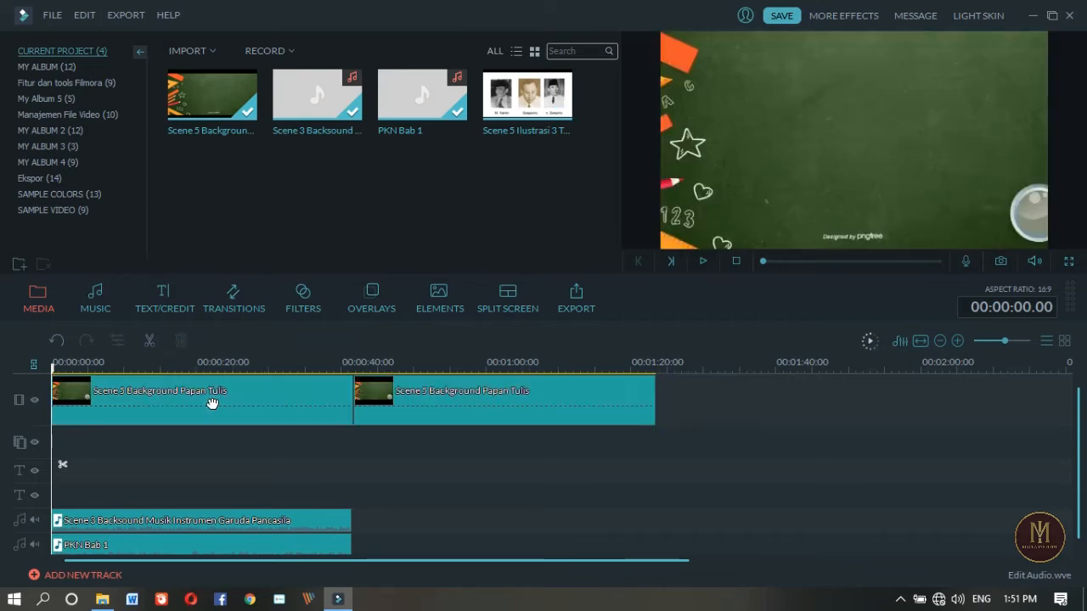
# - Delete the second Scene 5 Background Papan Tulis clip from the video track
pyautogui.click(507, 364)
pyautogui.click(523, 404)
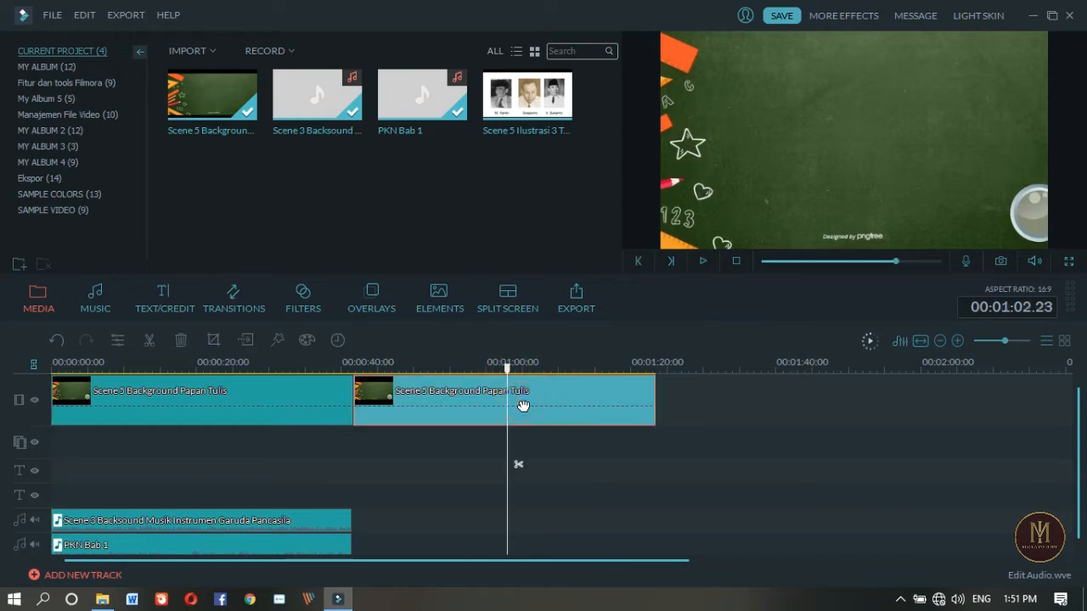
pyautogui.press('Delete')
# - Split the remaining Scene 5 Background Papan Tulis clip at 00:00:24.21
pyautogui.click(259, 407)
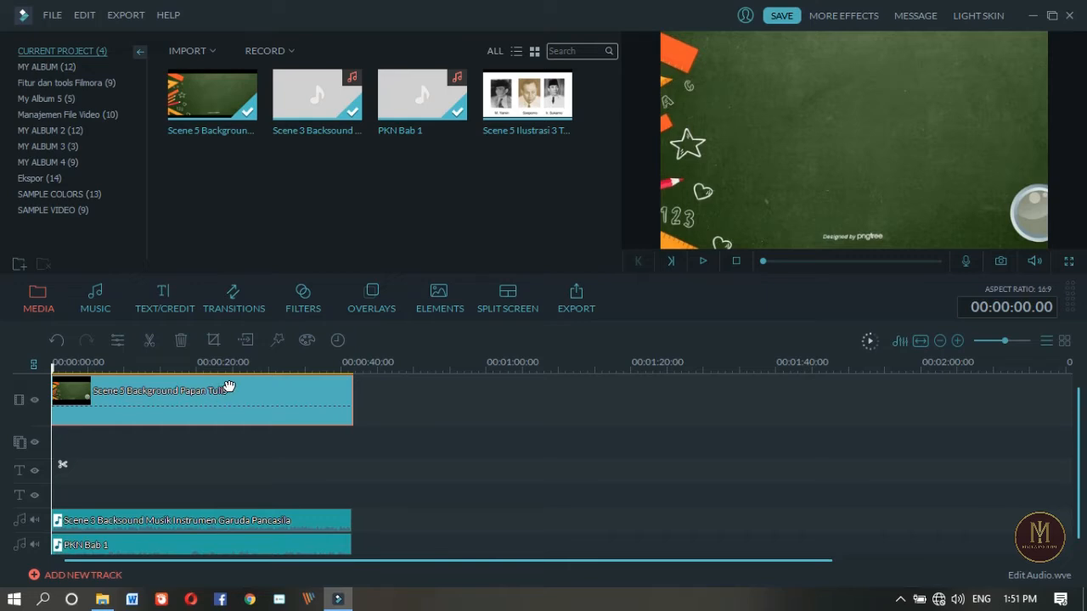
pyautogui.moveTo(246, 367); pyautogui.dragTo(507, 370)
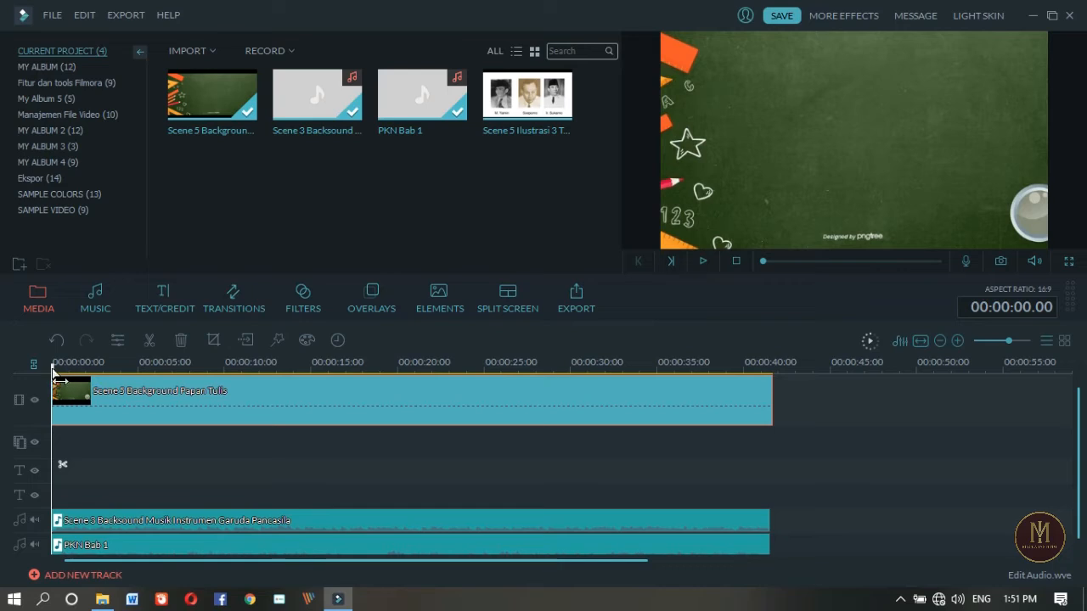
pyautogui.moveTo(57, 374); pyautogui.dragTo(440, 439)
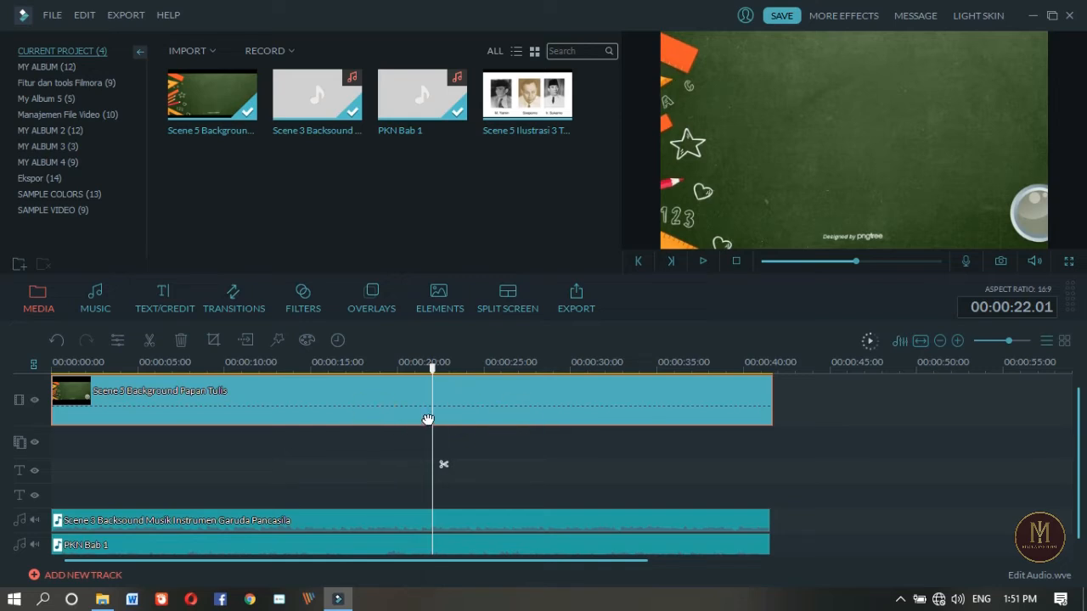
pyautogui.moveTo(434, 369); pyautogui.dragTo(423, 371)
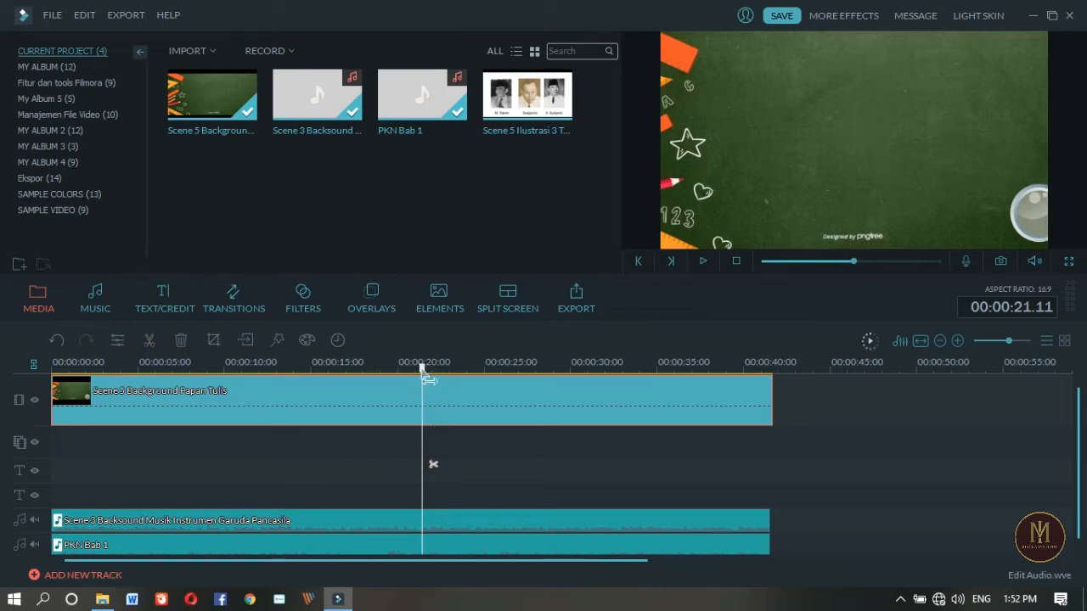
pyautogui.click(393, 365)
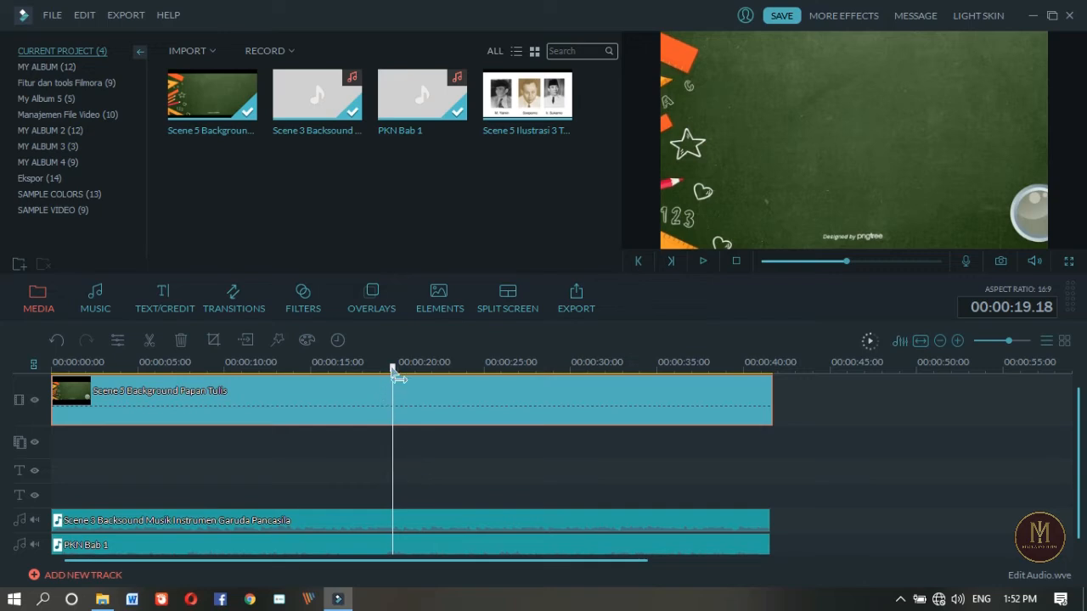
pyautogui.moveTo(395, 368); pyautogui.dragTo(507, 393)
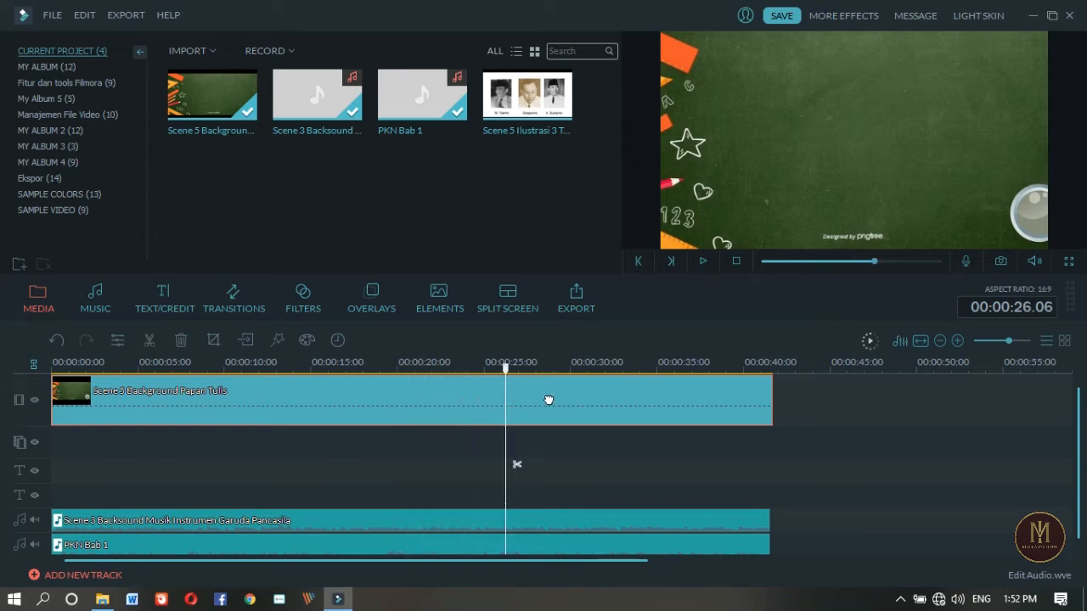
pyautogui.click(431, 427)
pyautogui.click(523, 411)
pyautogui.moveTo(507, 371); pyautogui.dragTo(481, 371)
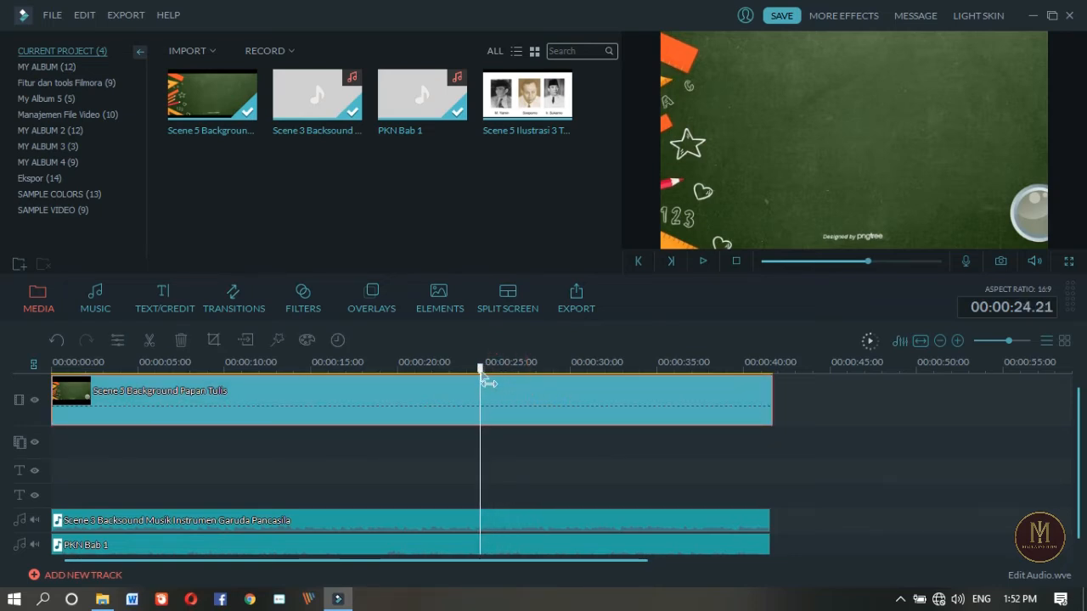
pyautogui.click(492, 465)
# - Select the two parts of the split Scene 5 Background Papan Tulis clip alternately to examine them as separate clips
pyautogui.click(524, 422)
pyautogui.click(379, 415)
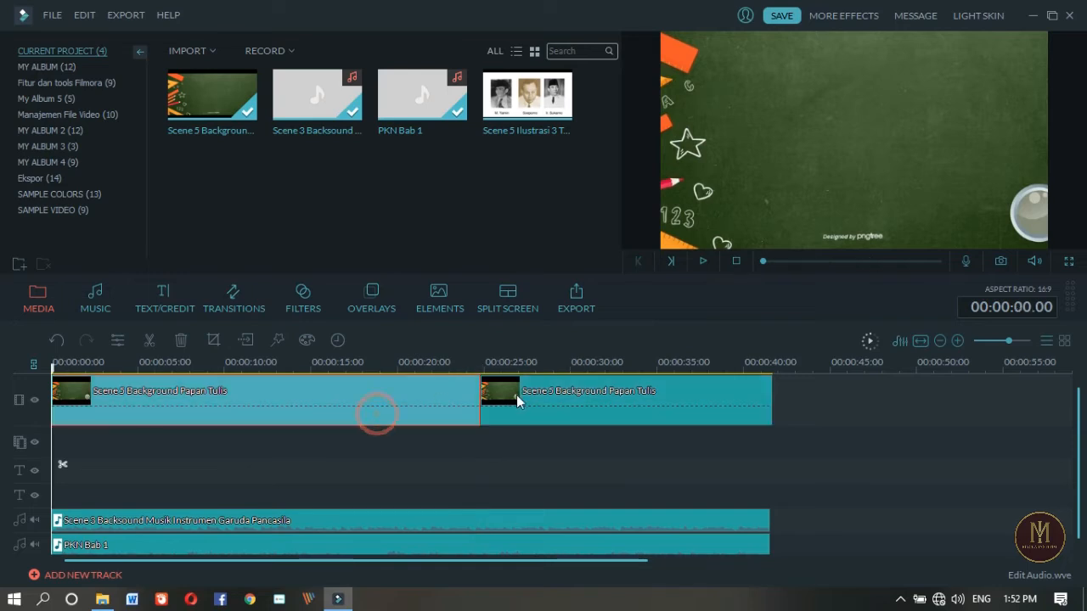
pyautogui.click(513, 401)
pyautogui.click(433, 405)
pyautogui.click(520, 414)
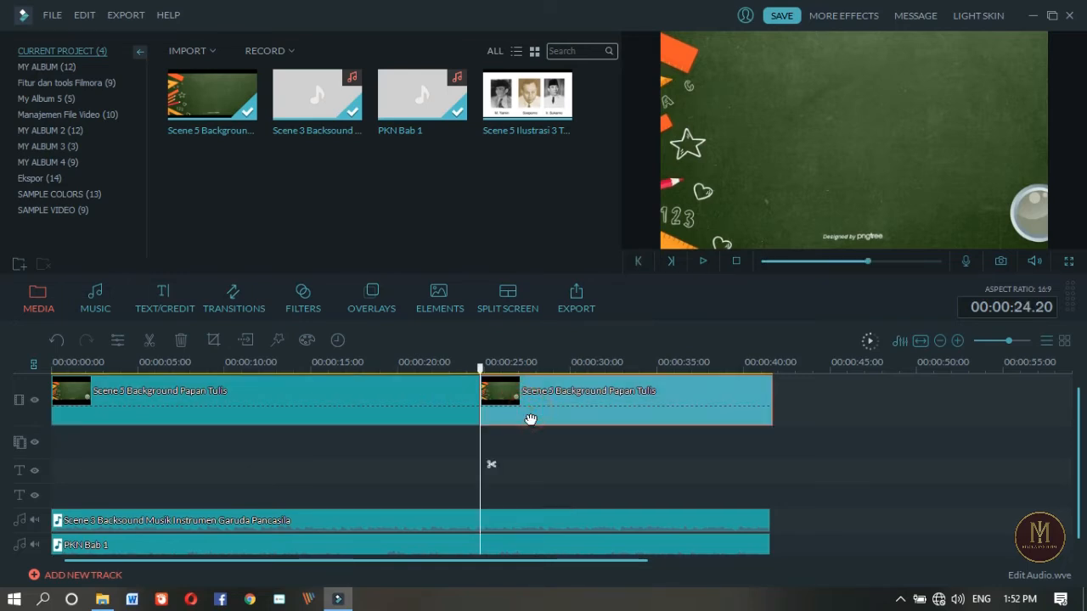
pyautogui.click(380, 415)
pyautogui.click(514, 404)
pyautogui.click(451, 409)
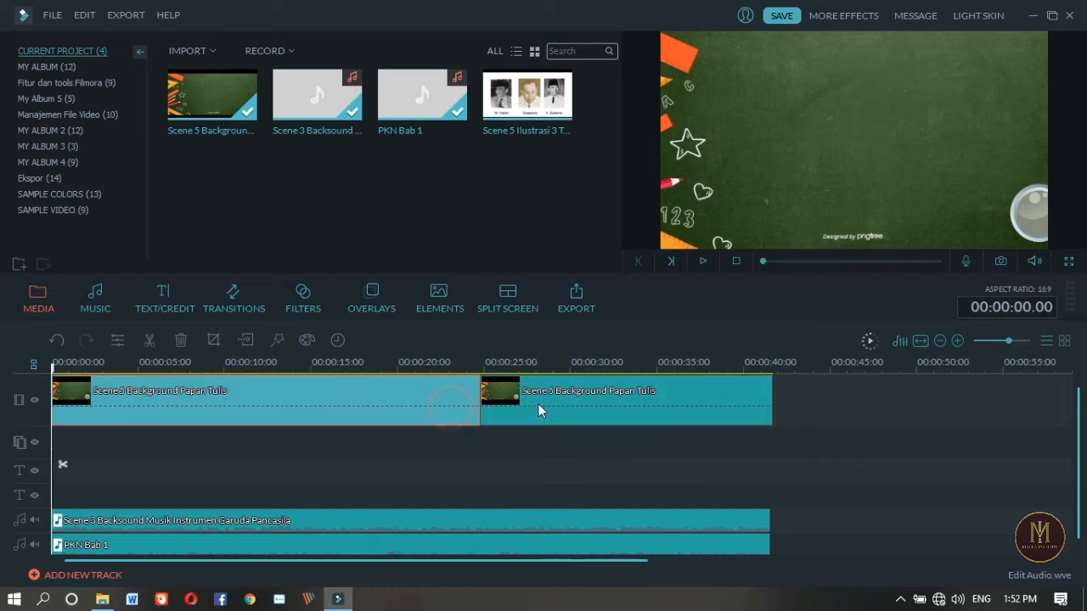
pyautogui.click(538, 404)
pyautogui.click(425, 403)
pyautogui.click(518, 403)
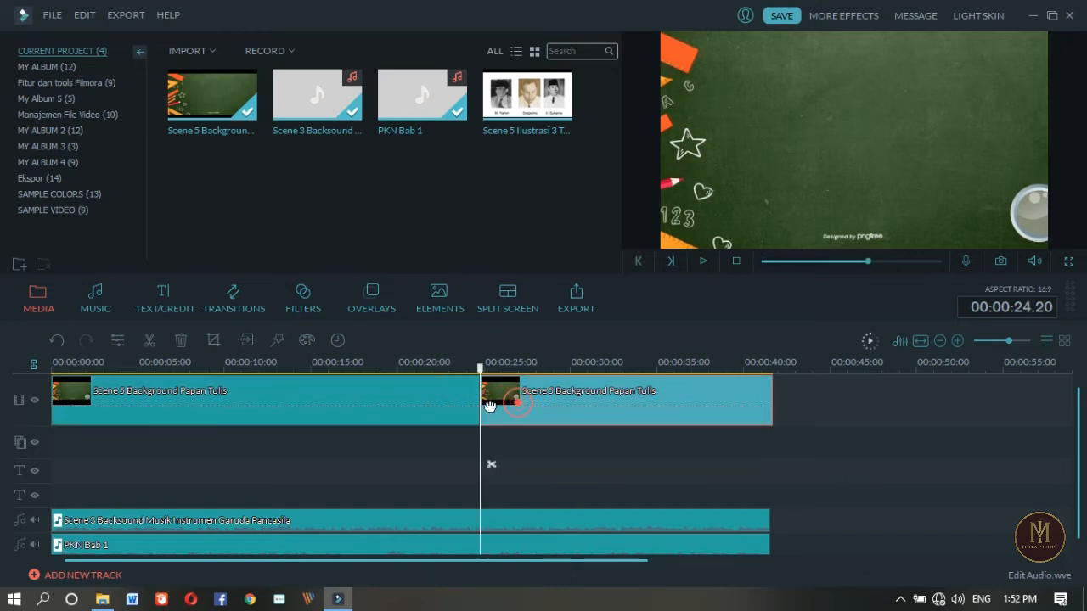
pyautogui.click(453, 403)
pyautogui.click(527, 403)
pyautogui.click(414, 407)
pyautogui.click(517, 410)
pyautogui.click(411, 415)
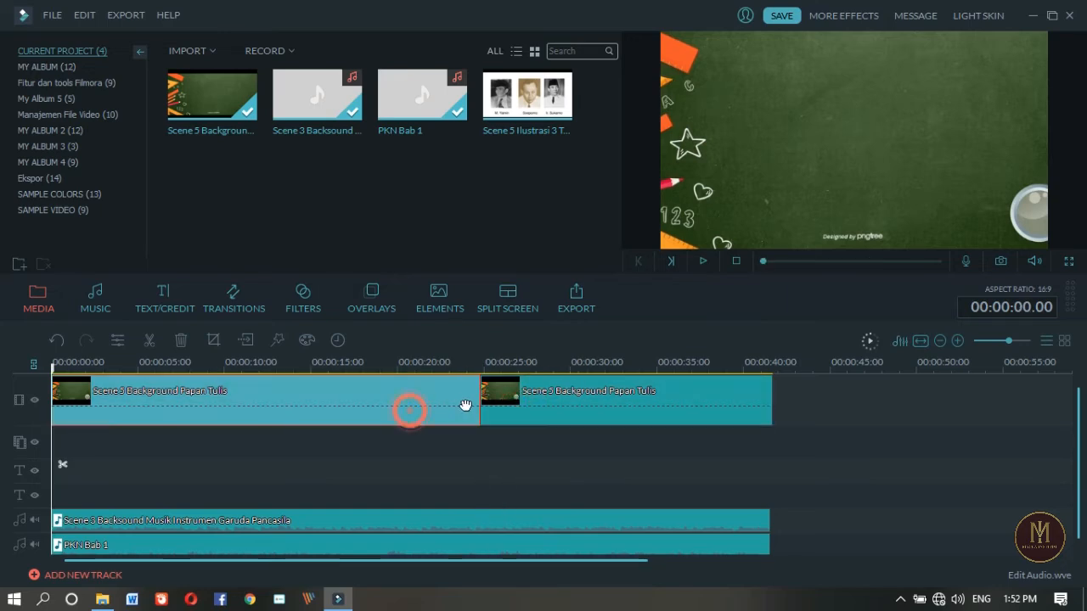
pyautogui.click(530, 405)
pyautogui.click(404, 436)
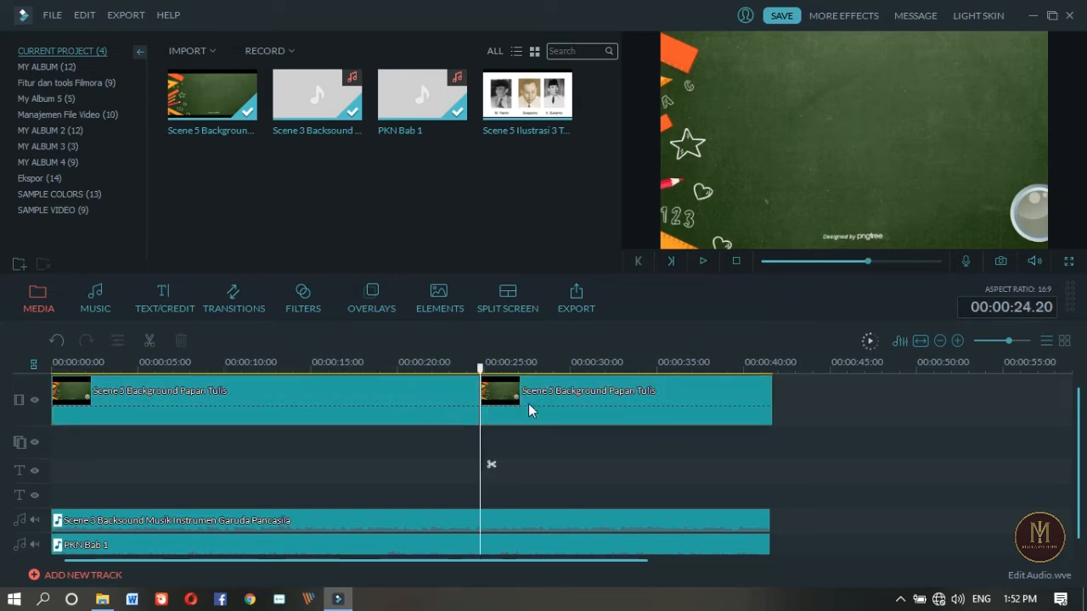
pyautogui.click(557, 396)
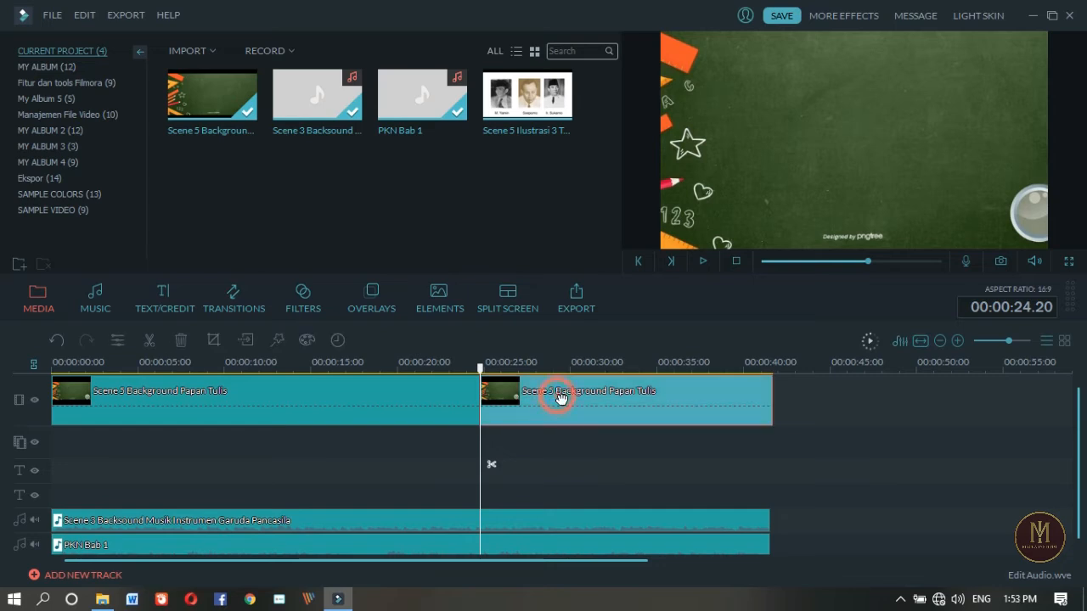
pyautogui.click(426, 423)
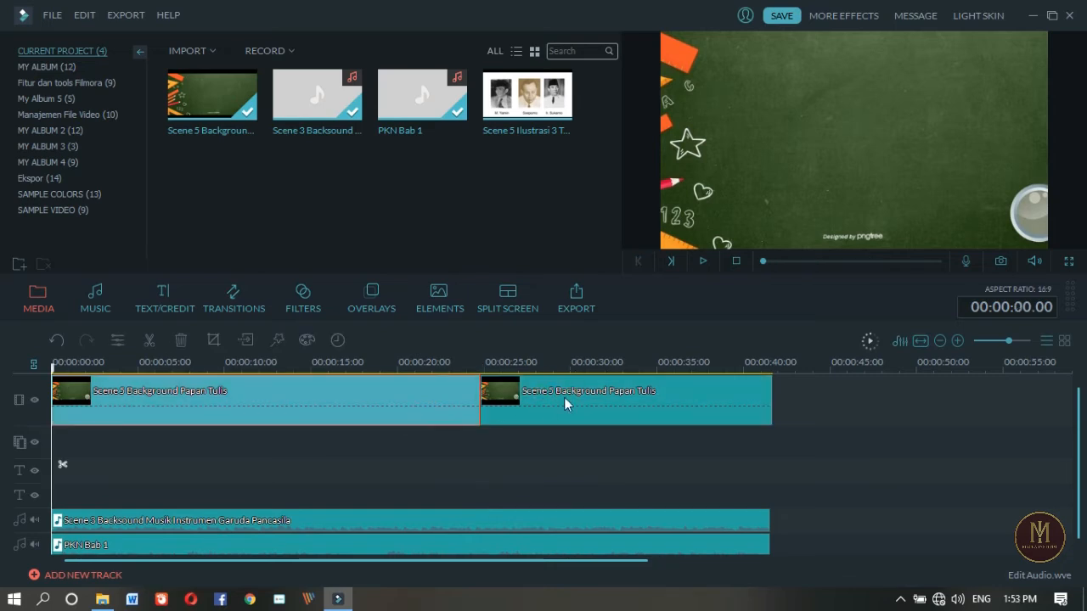
pyautogui.click(618, 395)
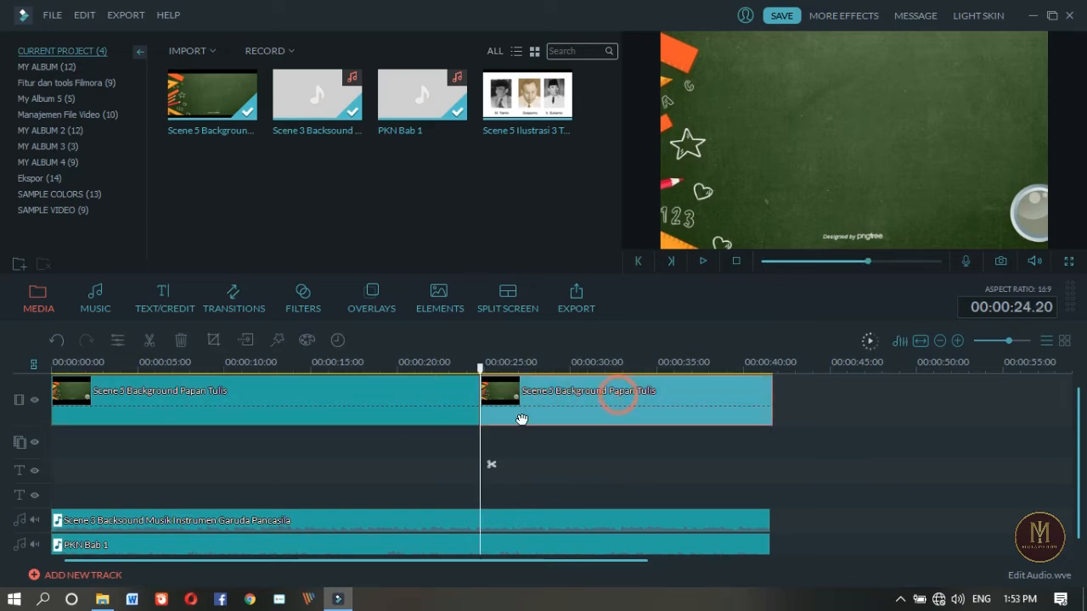
# - Delete the second part of the split Scene 5 Background Papan Tulis clip, and undo the deletion
pyautogui.click(418, 402)
pyautogui.click(620, 393)
pyautogui.press('Delete')
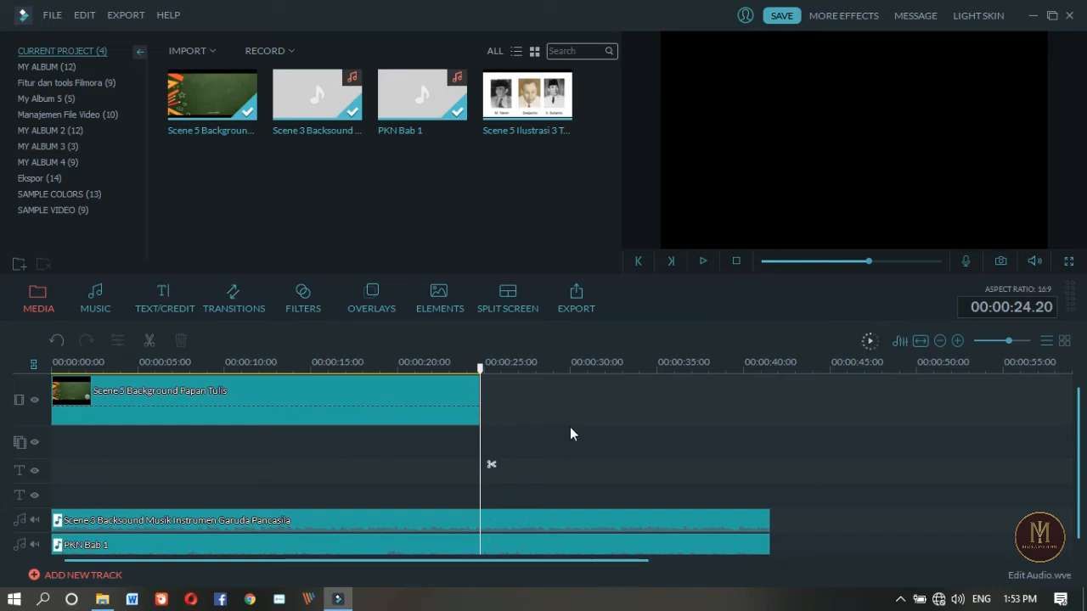
pyautogui.hotkey('ctrl', 'v')
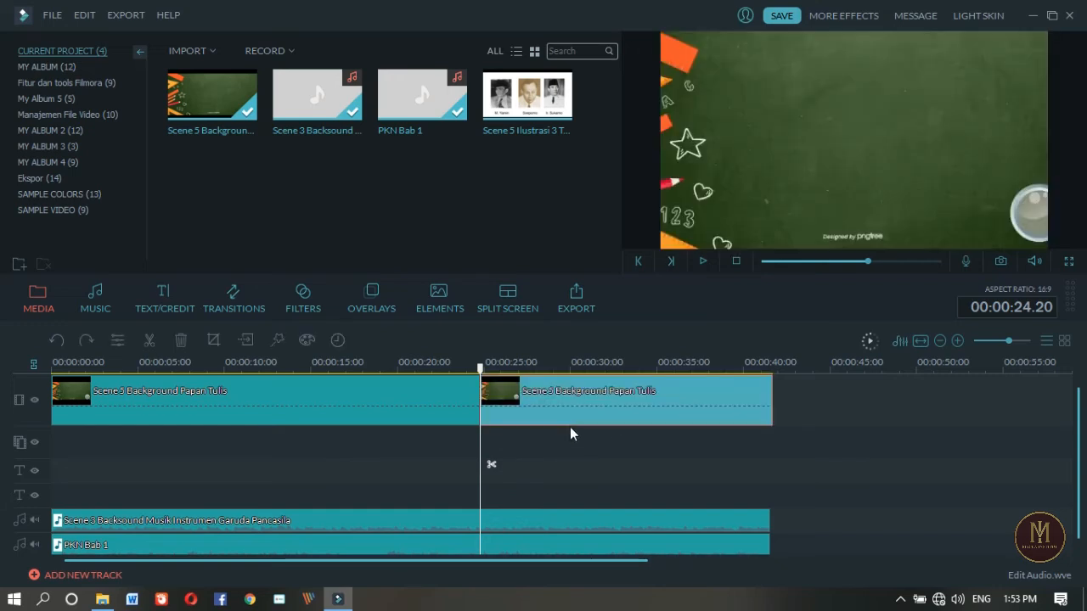
# - Examine the split between the two Scene 5 Background Papan Tulis parts by selecting each in turn
pyautogui.click(376, 415)
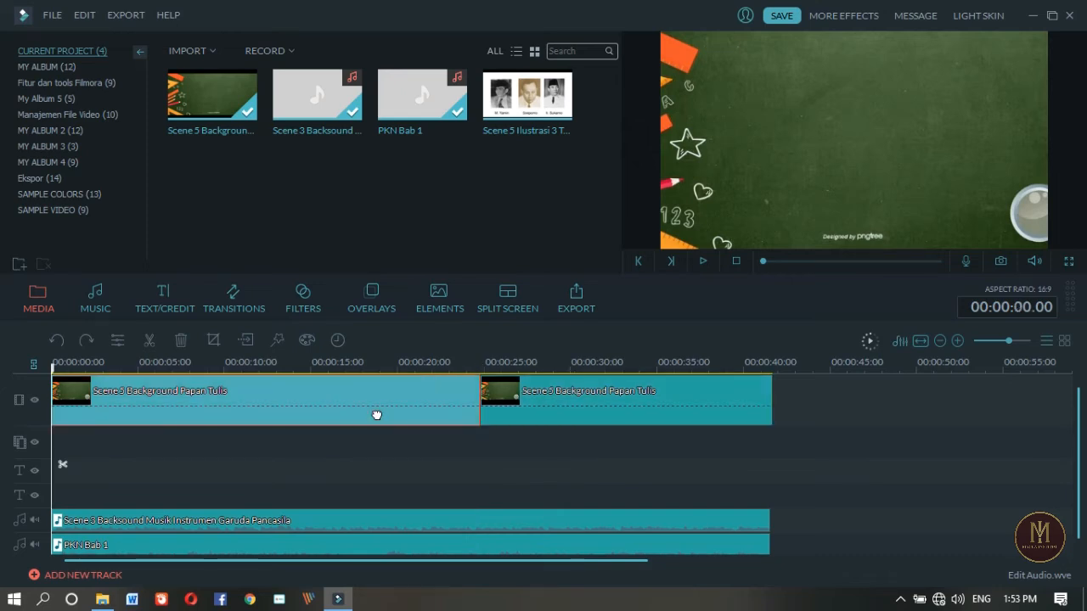
pyautogui.click(517, 425)
pyautogui.click(422, 406)
pyautogui.click(490, 422)
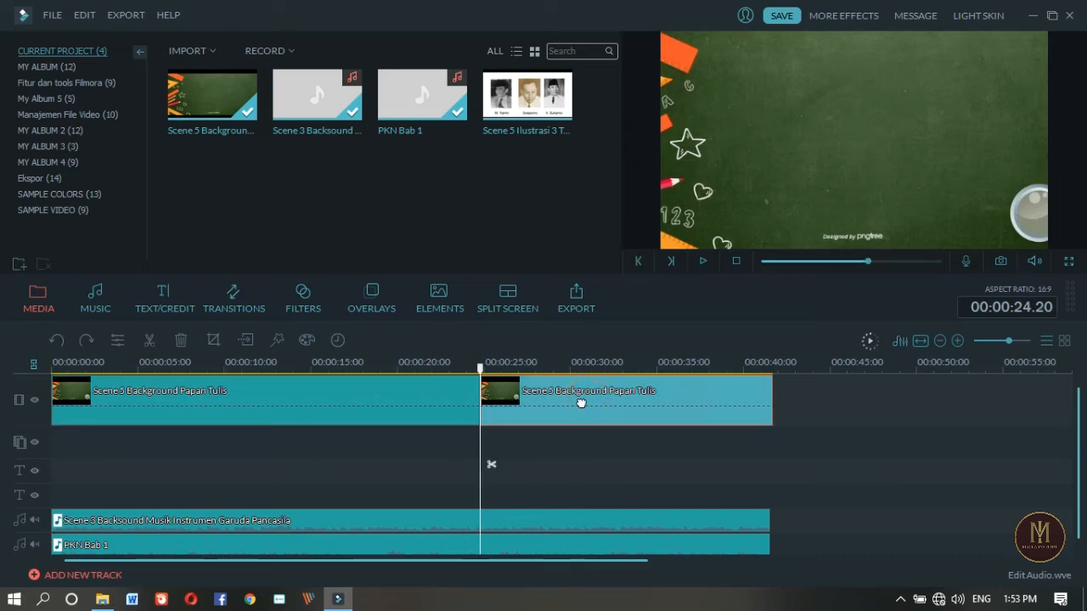
pyautogui.click(461, 412)
pyautogui.click(590, 409)
pyautogui.click(420, 410)
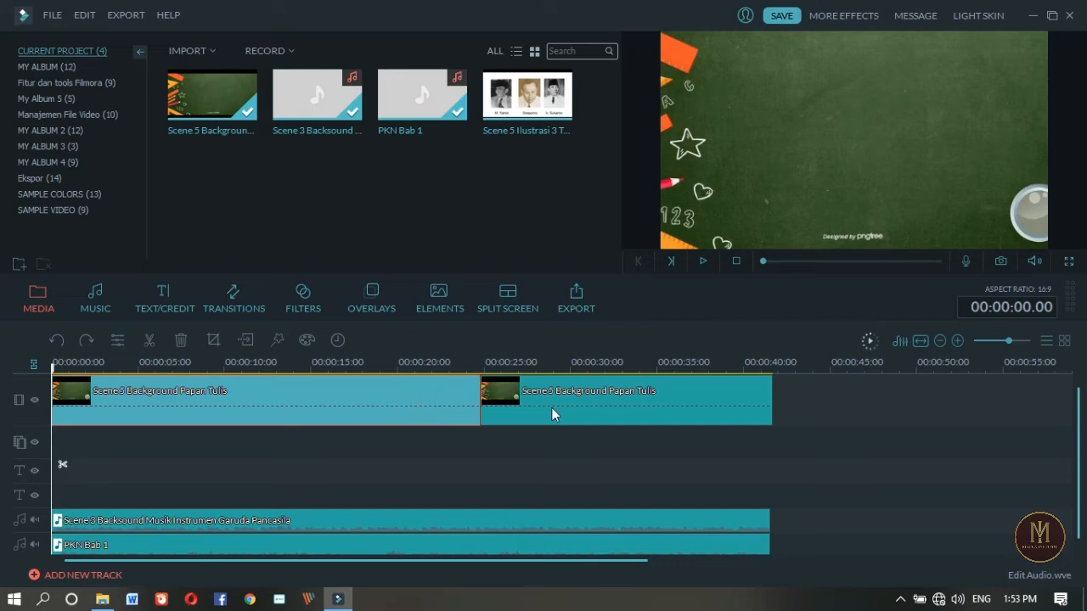
pyautogui.click(553, 409)
pyautogui.click(446, 414)
pyautogui.click(578, 414)
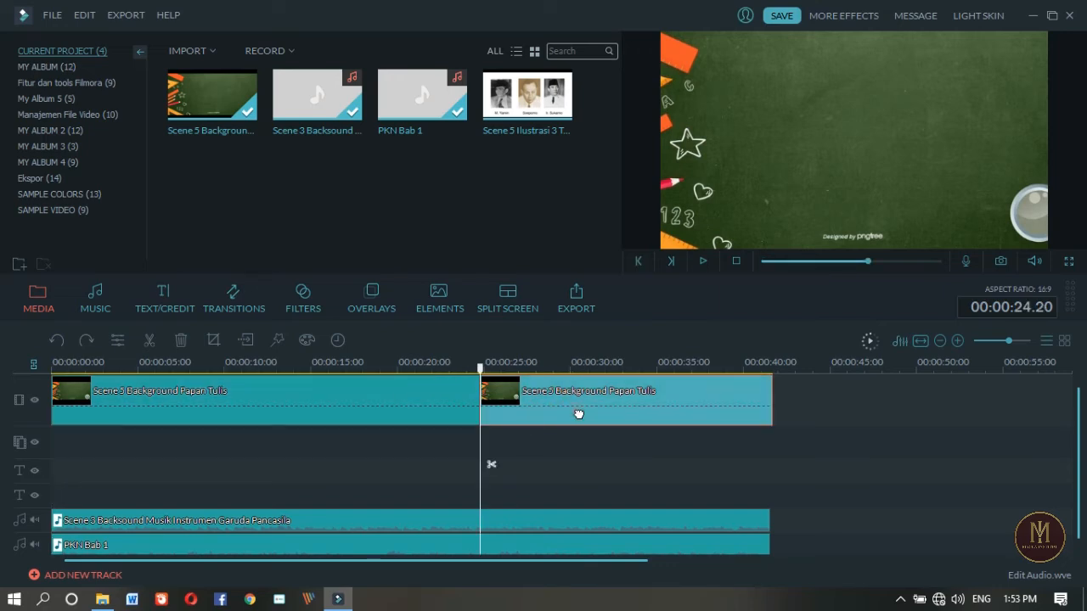
pyautogui.click(439, 432)
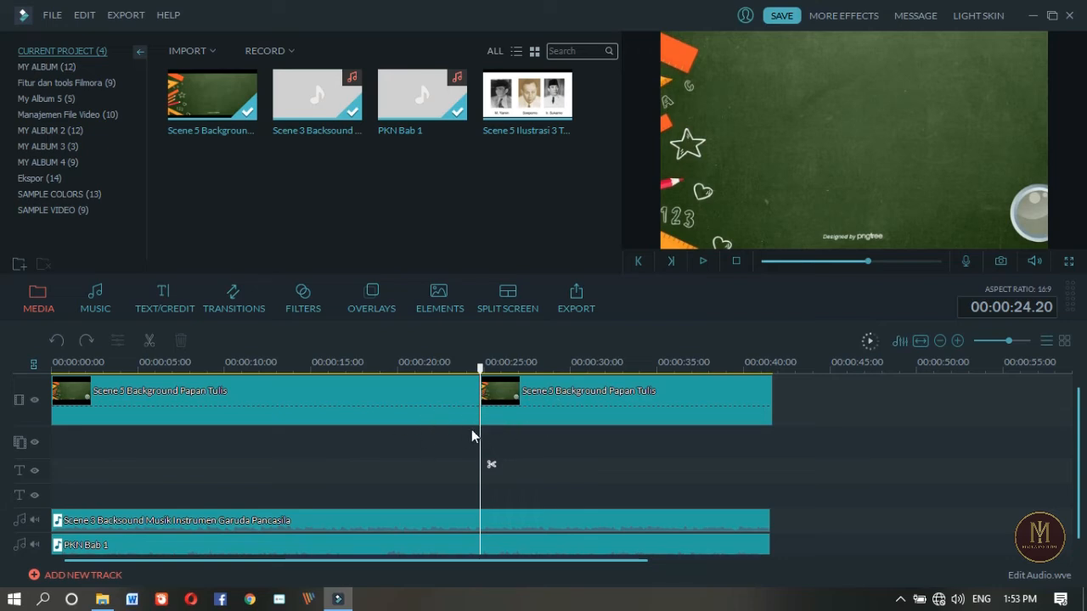
pyautogui.click(359, 416)
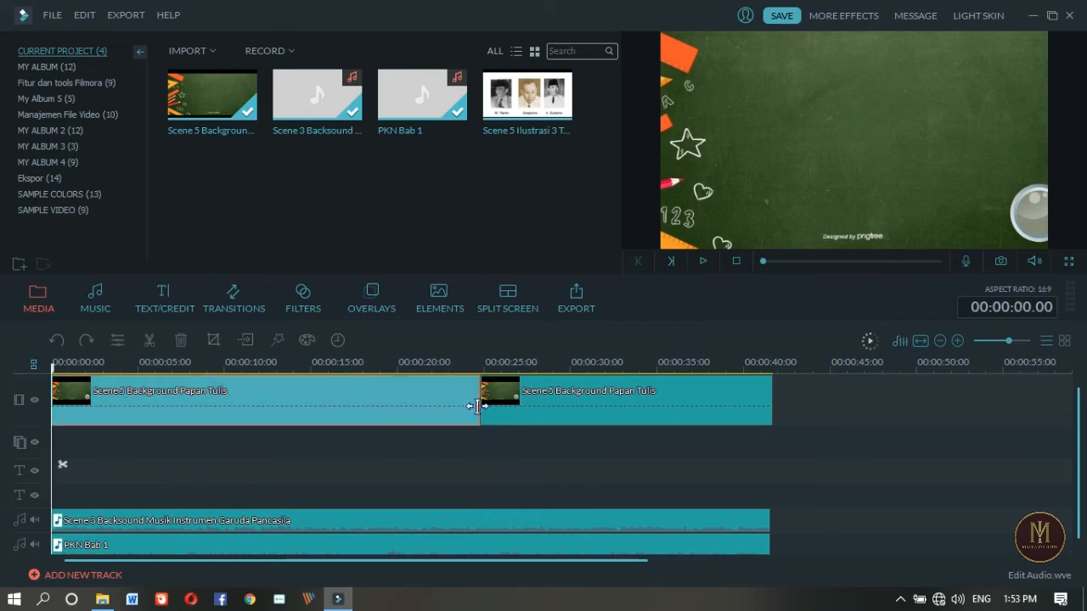
# - Insert the Scene 5 Ilustrasi 3 Tokoh media between the two Scene 5 Background Papan Tulis parts at 00:00:24.20
pyautogui.click(543, 100)
pyautogui.moveTo(538, 358); pyautogui.dragTo(483, 401)
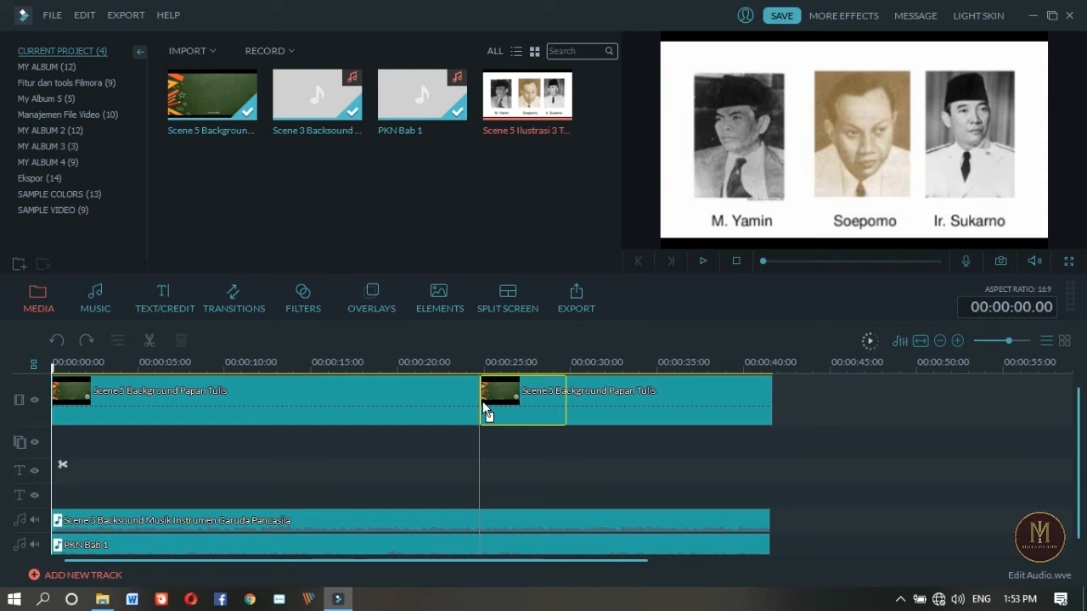
pyautogui.moveTo(482, 401); pyautogui.dragTo(482, 402)
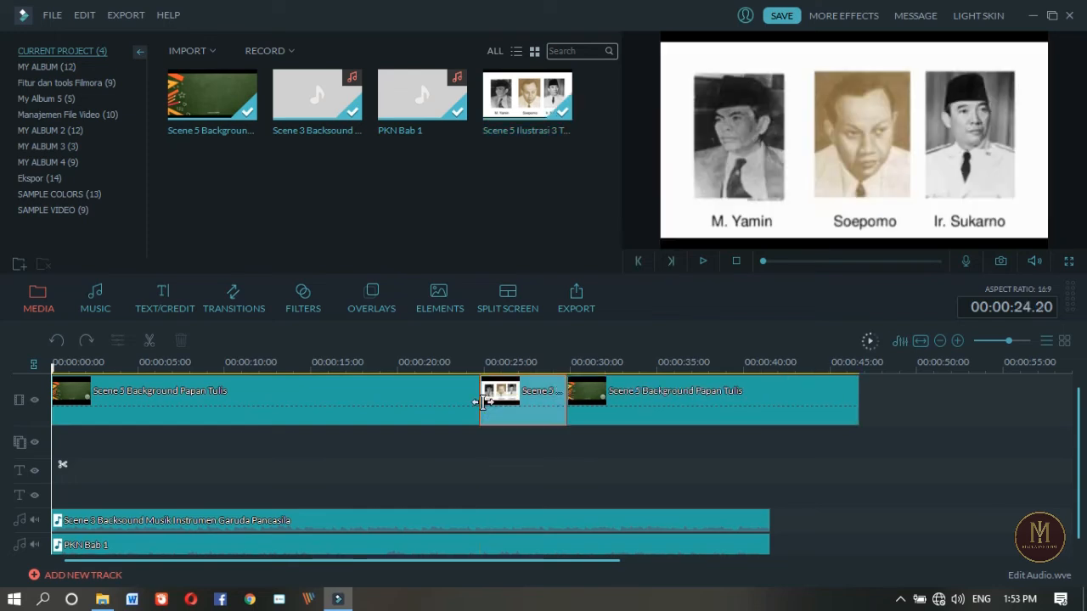
# - Select the three clips on the video track one at a time to check their order, ending on the inserted illustration clip
pyautogui.click(429, 406)
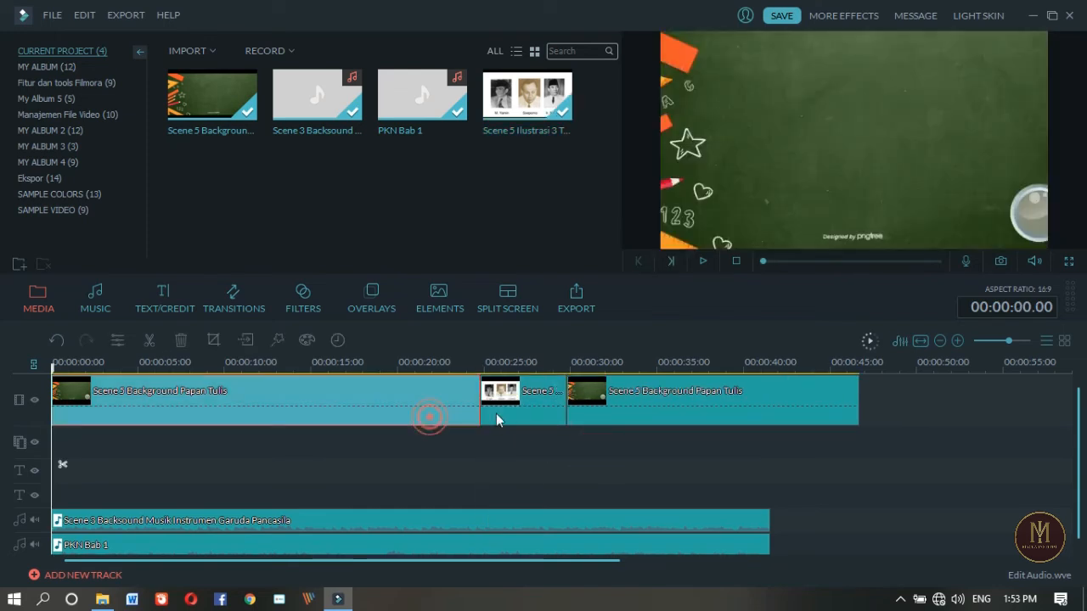
pyautogui.click(441, 401)
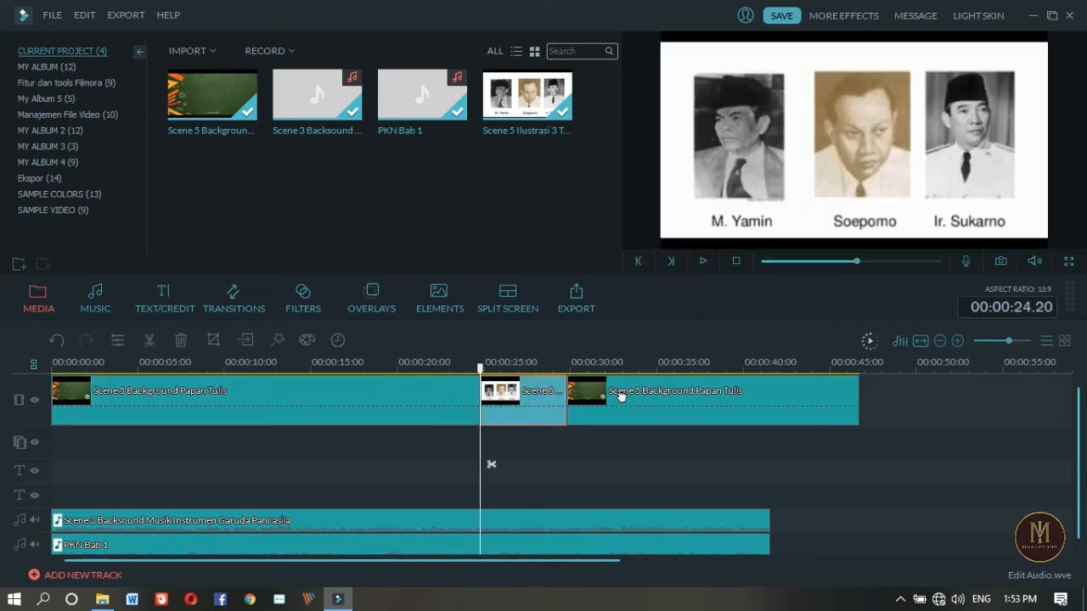
pyautogui.click(477, 407)
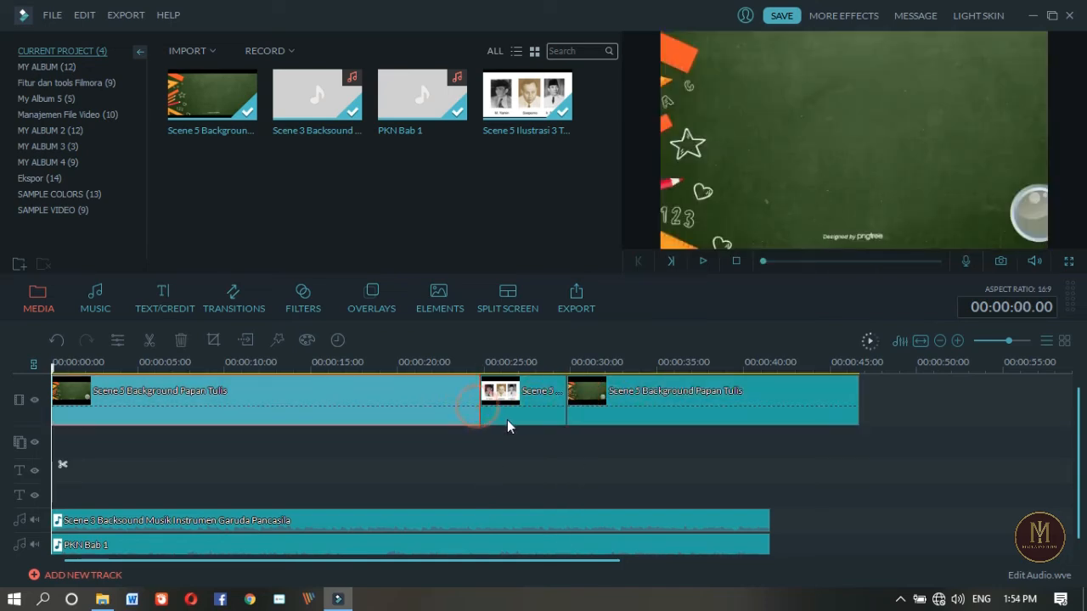
pyautogui.click(507, 425)
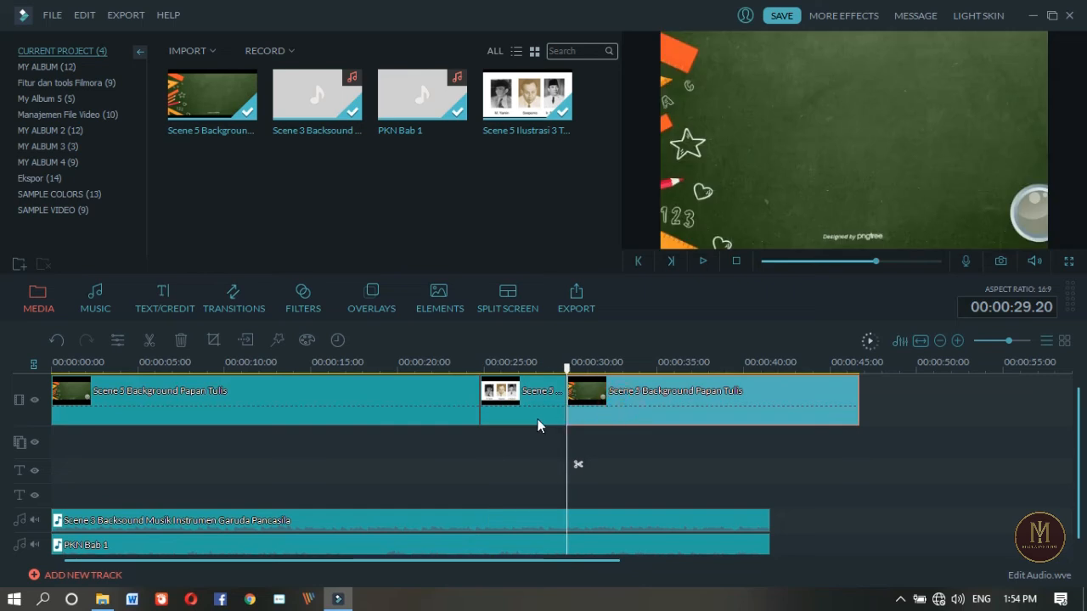
pyautogui.click(538, 419)
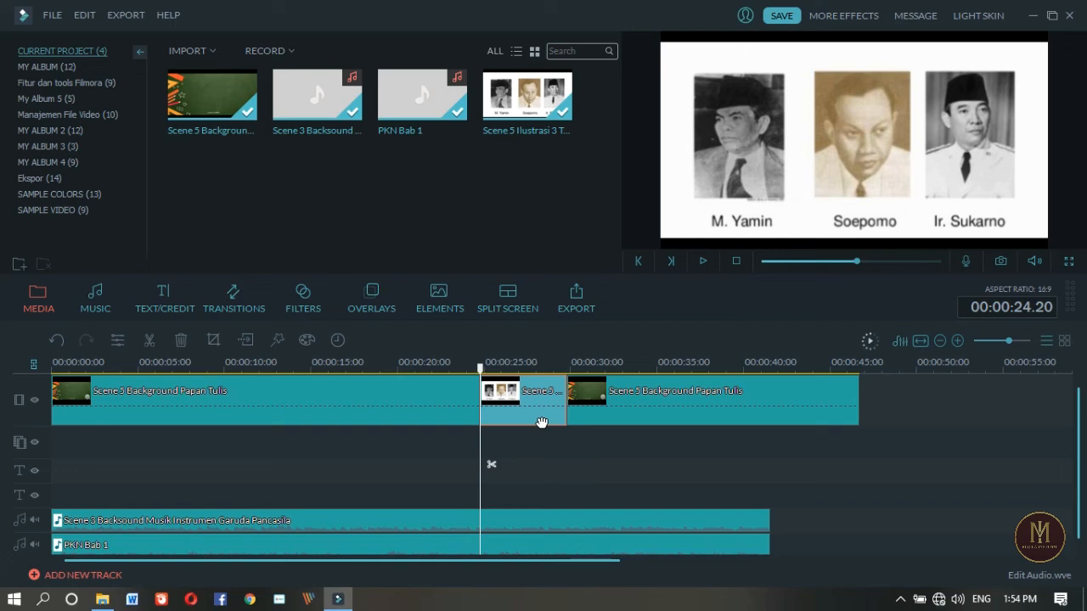
# - Select the second Scene 5 Background Papan Tulis part alone and all three video track clips together, and clear the selection
pyautogui.click(625, 425)
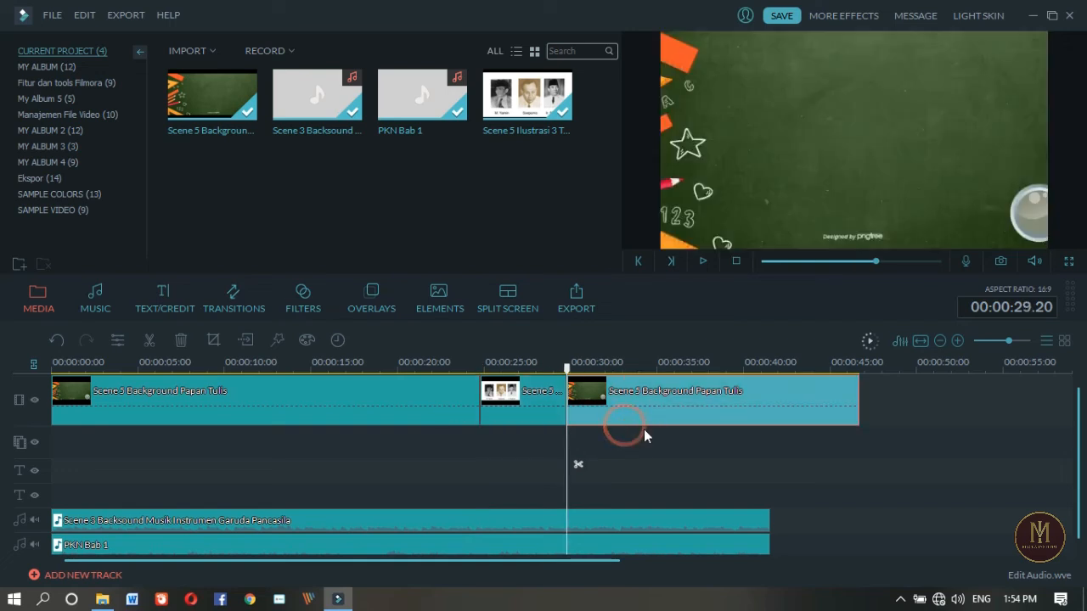
pyautogui.click(720, 435)
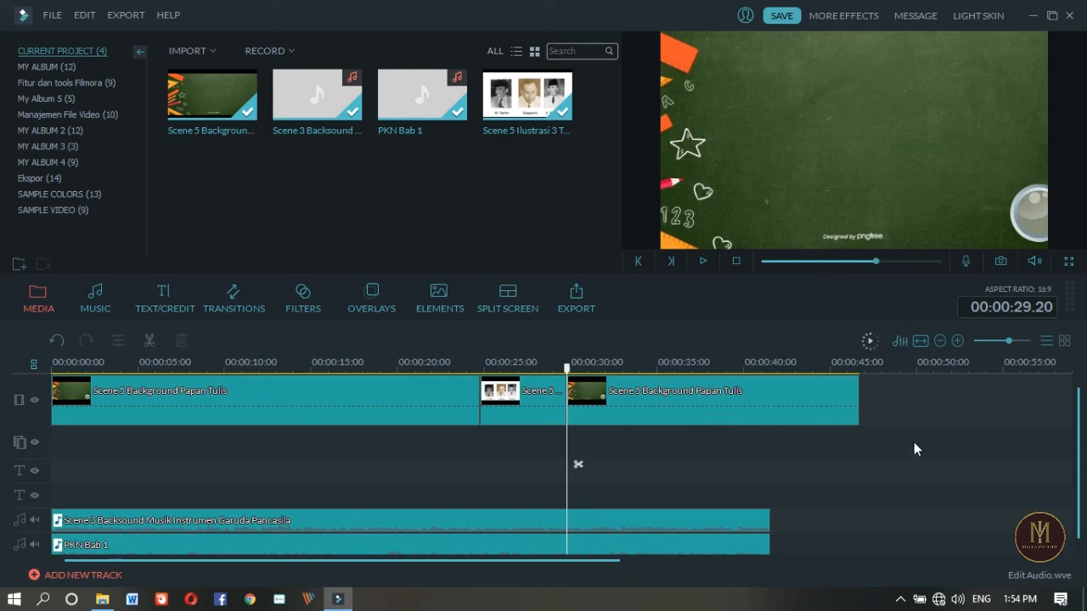
pyautogui.moveTo(914, 448); pyautogui.dragTo(223, 404)
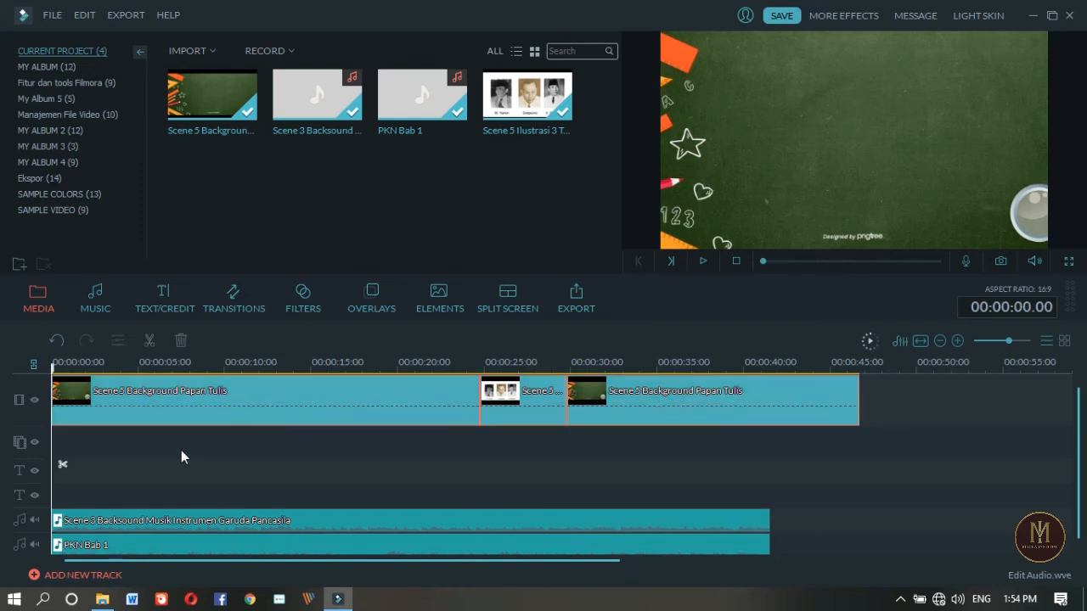
pyautogui.scroll(-1, 501, 510)
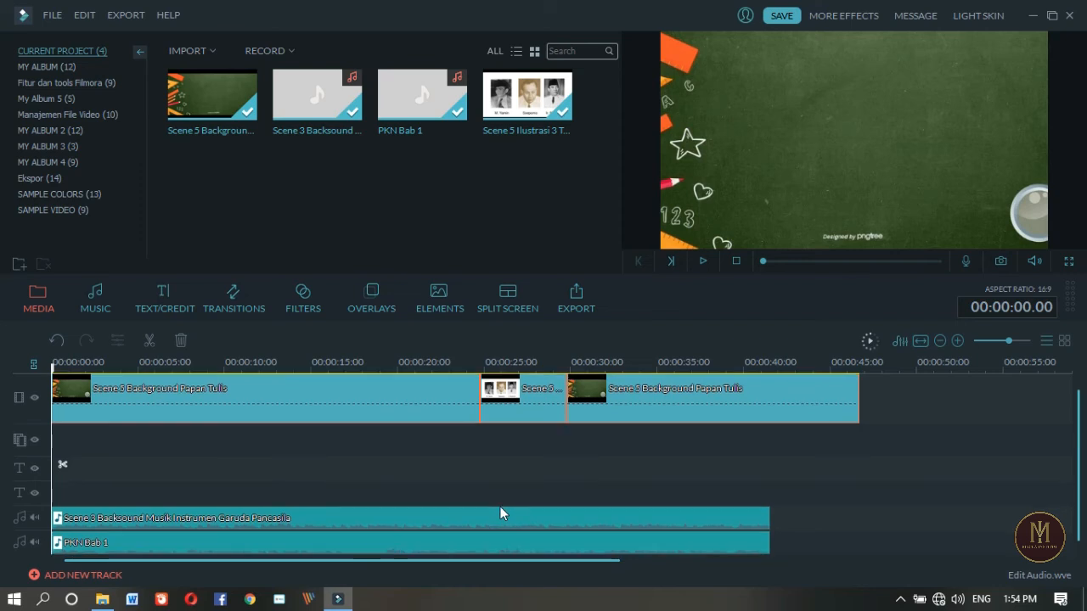
pyautogui.click(474, 501)
pyautogui.scroll(1, 497, 493)
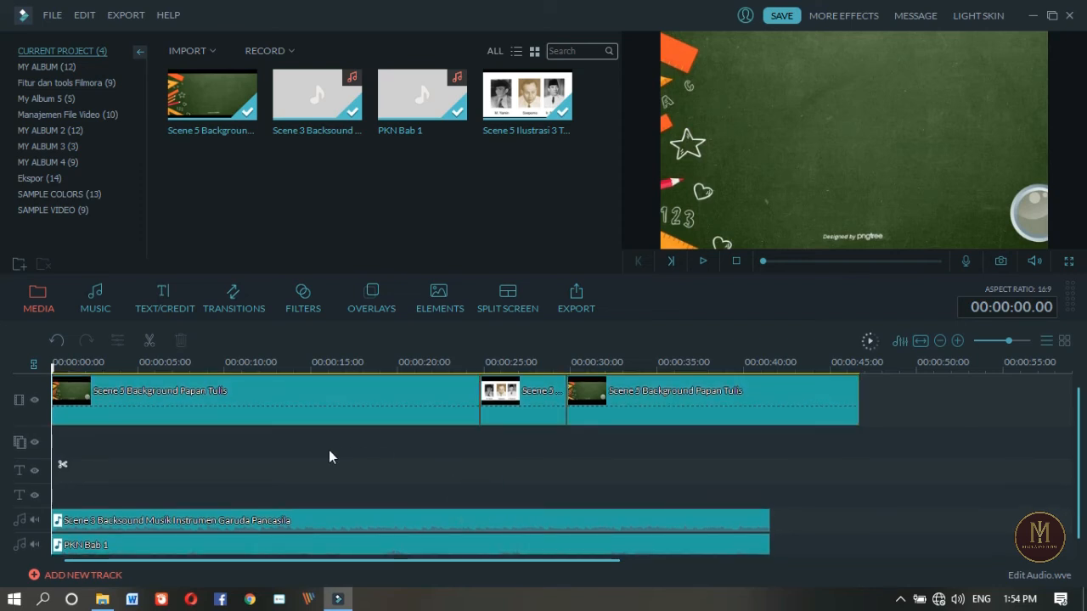
# - Select the Scene 3 Backsound Musik Instrumen Garuda Pancasila clip on the audio track, and clear the selection
pyautogui.click(219, 520)
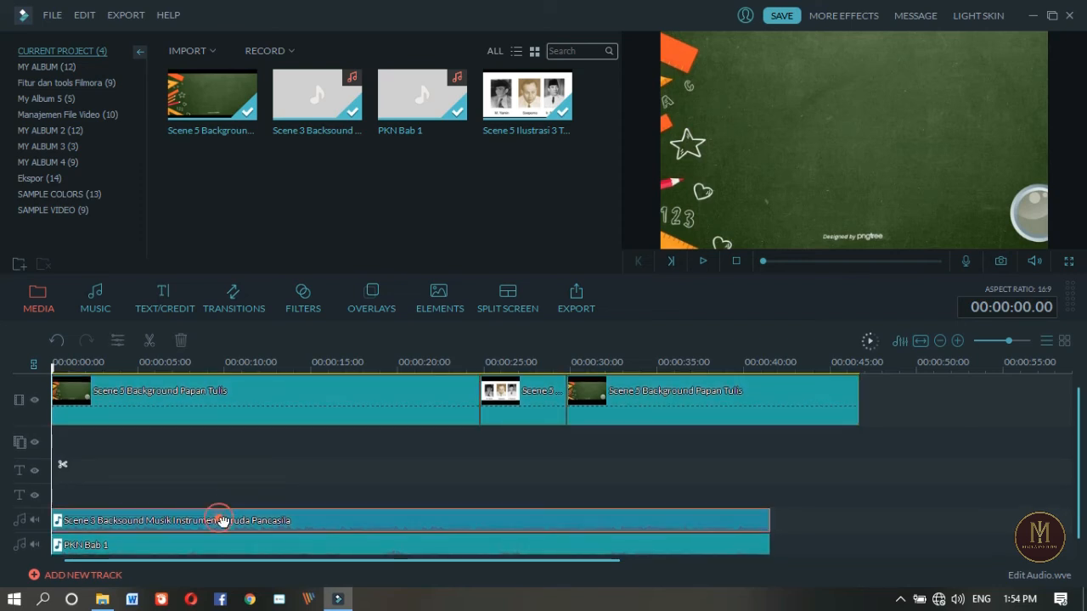
pyautogui.click(189, 474)
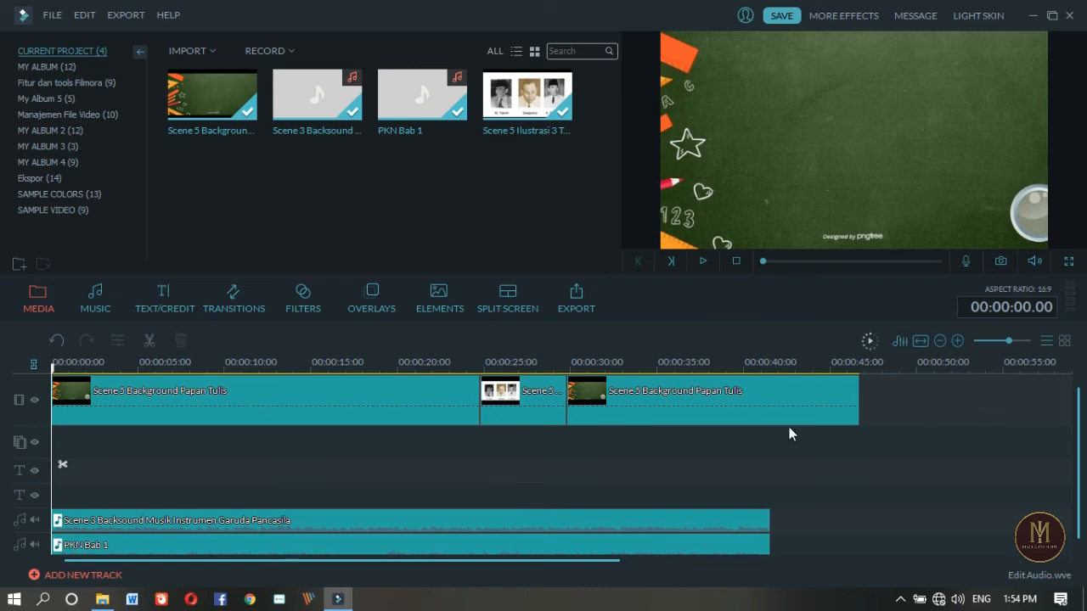
pyautogui.moveTo(926, 472); pyautogui.dragTo(141, 536)
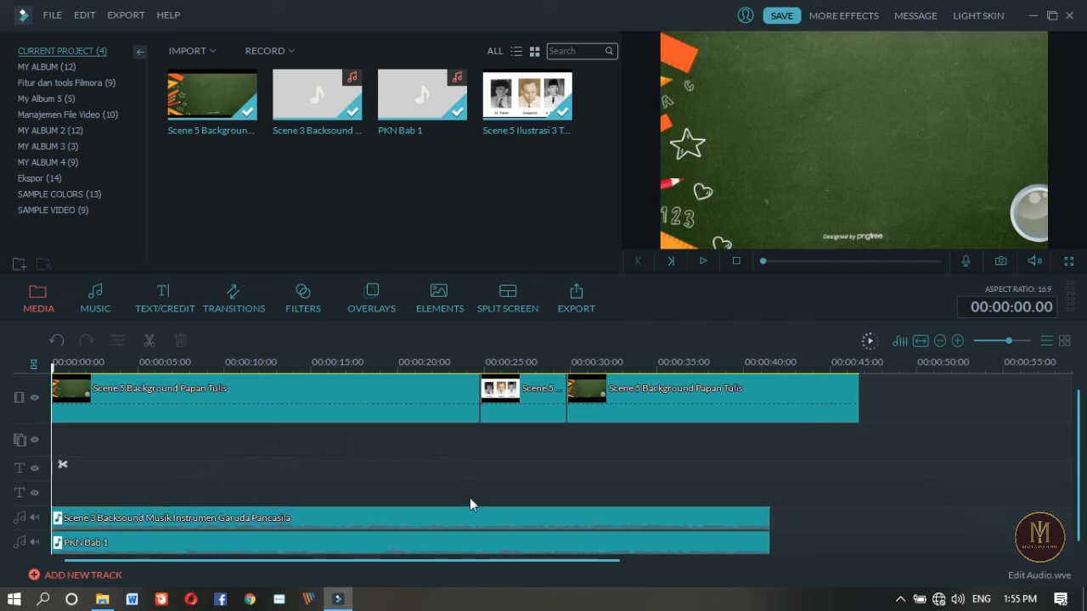